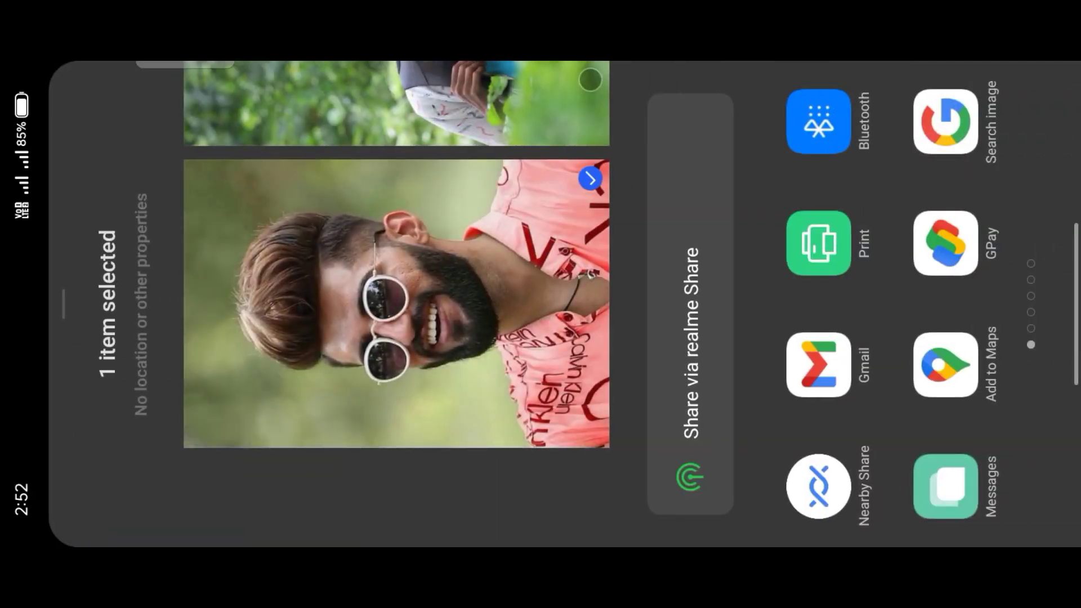
# - Share the smiling portrait photo from Gallery to SketchBook
pyautogui.hscroll(5, 895, 304)
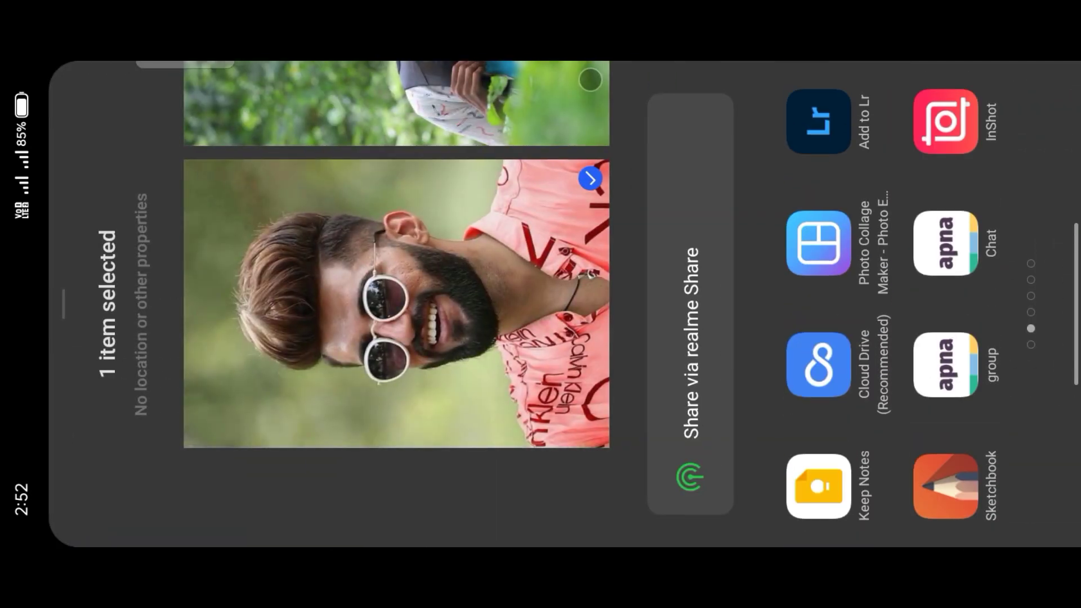
pyautogui.click(946, 486)
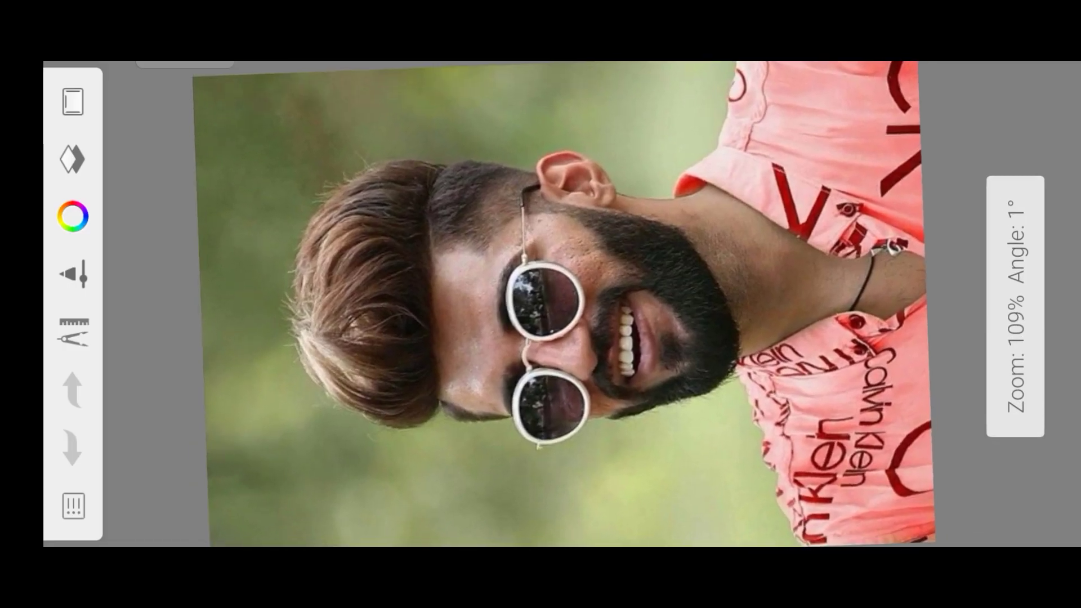
# - Add a blank layer above the portrait photo layer, then hide the layers list
pyautogui.scroll(1, 558, 304)
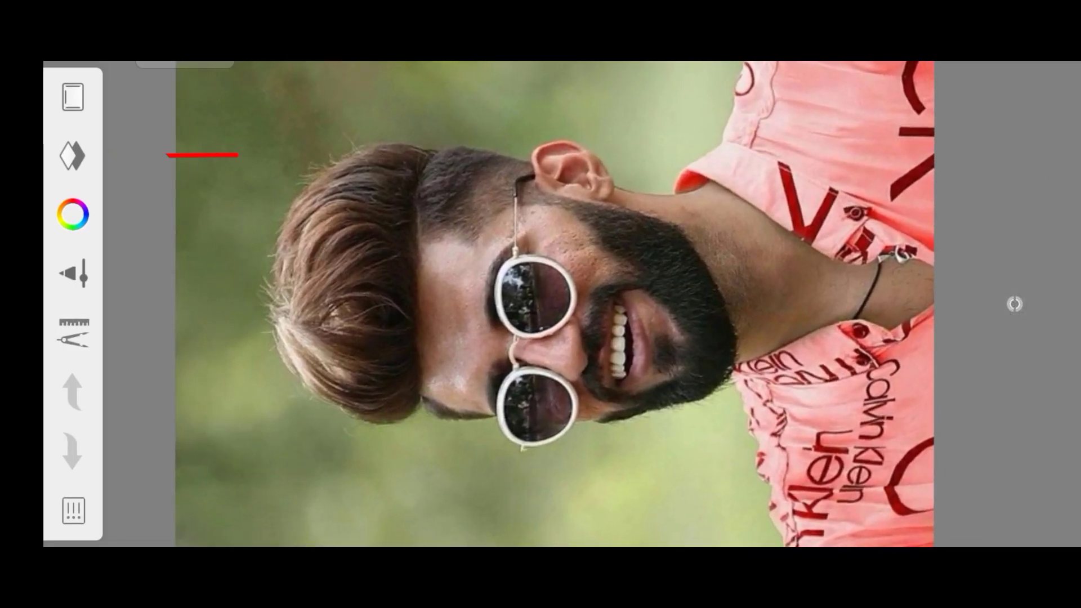
pyautogui.click(72, 156)
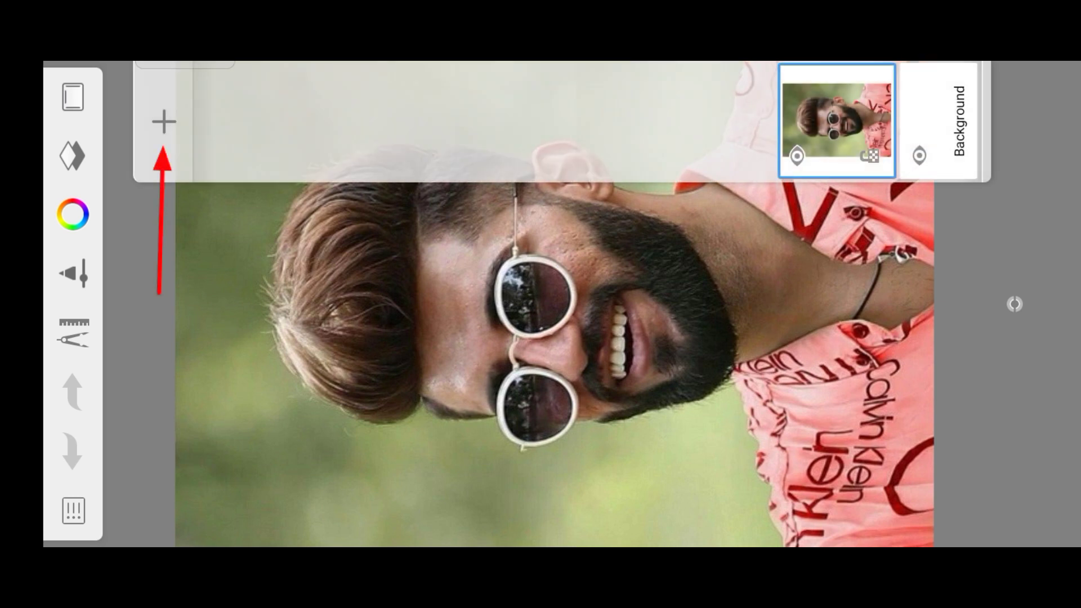
pyautogui.click(164, 122)
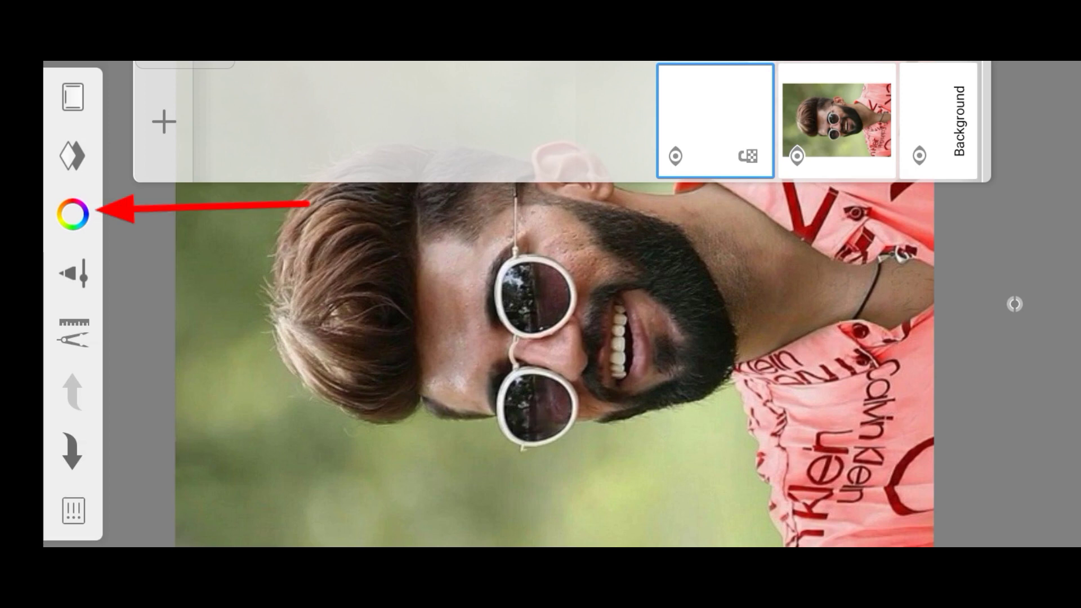
pyautogui.click(72, 156)
# - Pick a pale peach skin tone (hex EED0AA) on the colour wheel as the paint colour
pyautogui.click(72, 214)
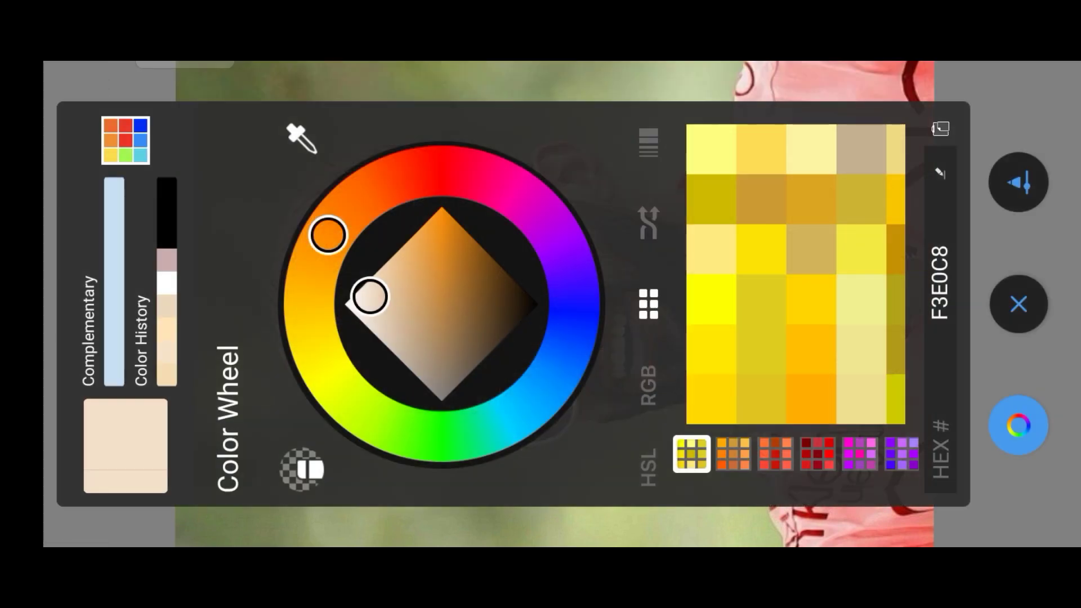
pyautogui.moveTo(371, 297)
pyautogui.mouseDown()
pyautogui.moveTo(403, 244)
pyautogui.moveTo(483, 314)
pyautogui.moveTo(409, 330)
pyautogui.mouseUp()
pyautogui.moveTo(418, 262); pyautogui.dragTo(387, 288)
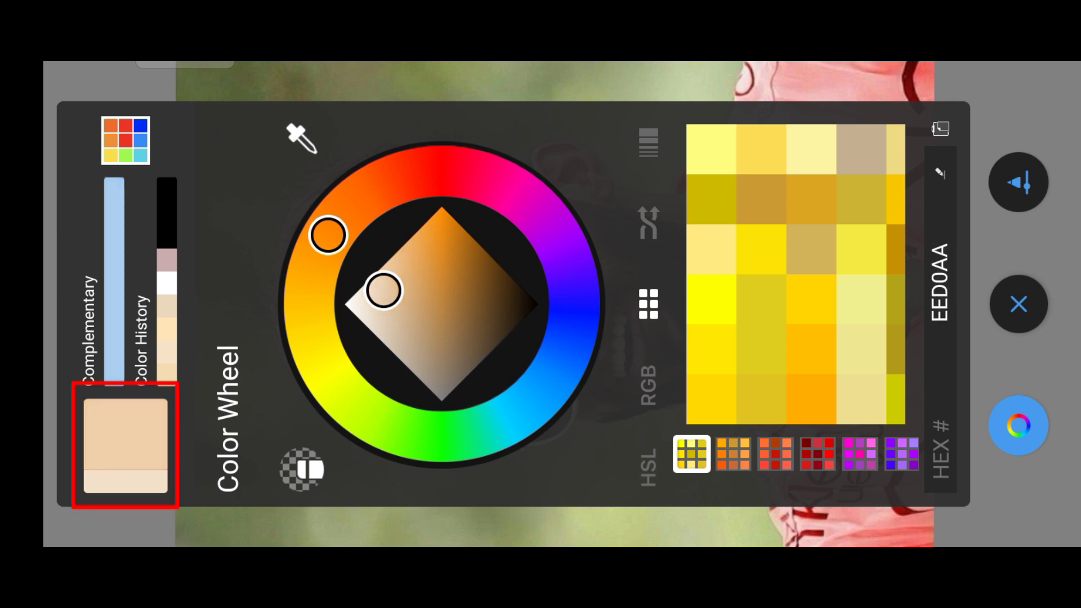
pyautogui.click(1018, 426)
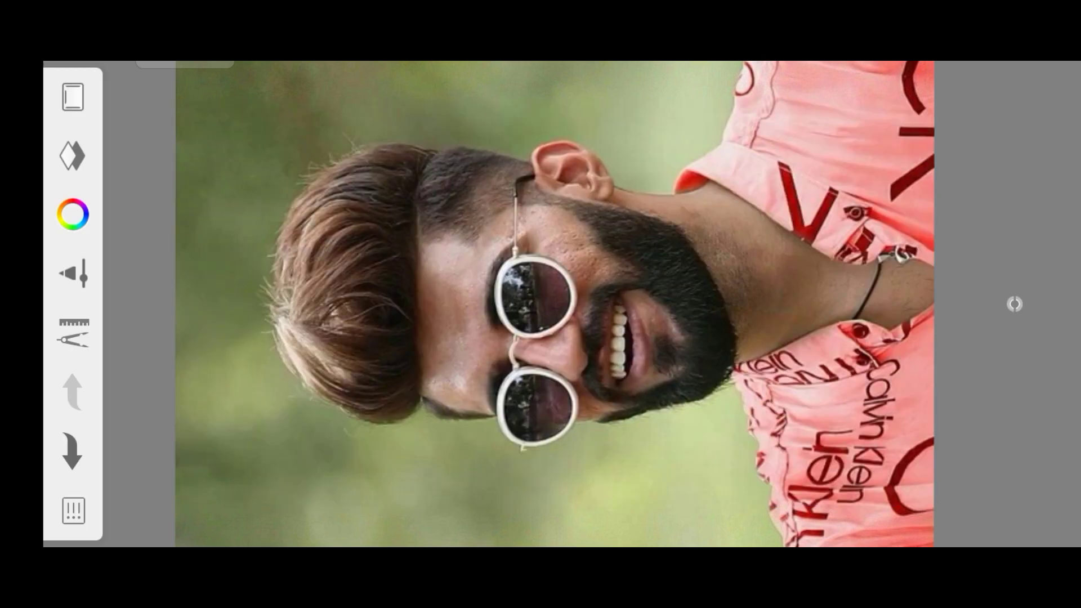
# - Change the Medium Brush type from Smudge to Standard, keeping size 41.0 and 100% opacity
pyautogui.click(72, 97)
pyautogui.scroll(-10, 563, 304)
pyautogui.scroll(-10, 563, 305)
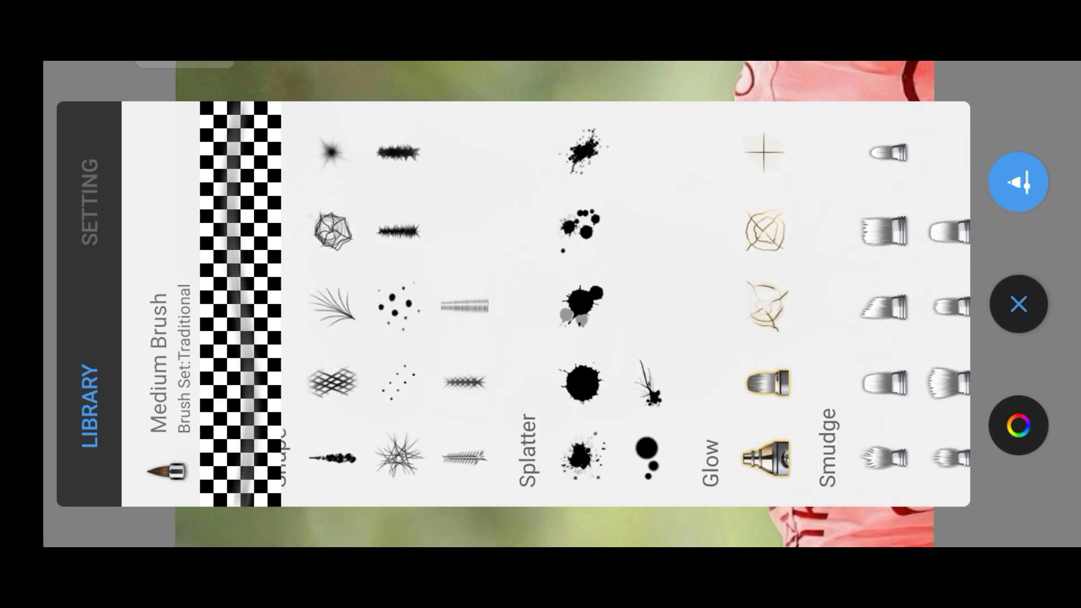
pyautogui.scroll(5, 625, 313)
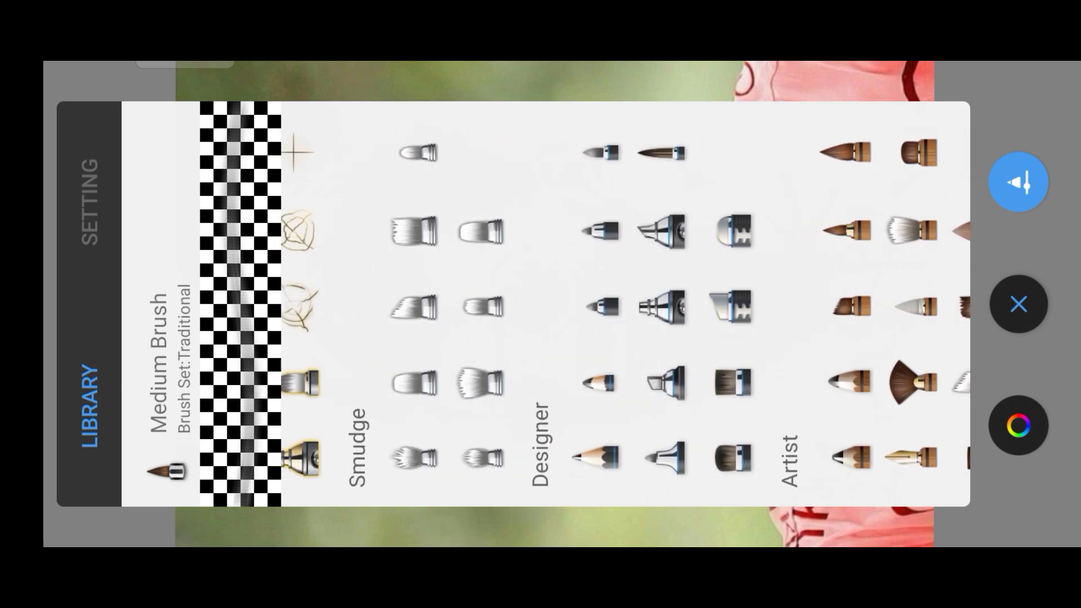
pyautogui.scroll(5, 625, 304)
pyautogui.scroll(5, 625, 304)
pyautogui.scroll(-2, 625, 305)
pyautogui.scroll(-1, 625, 304)
pyautogui.click(765, 458)
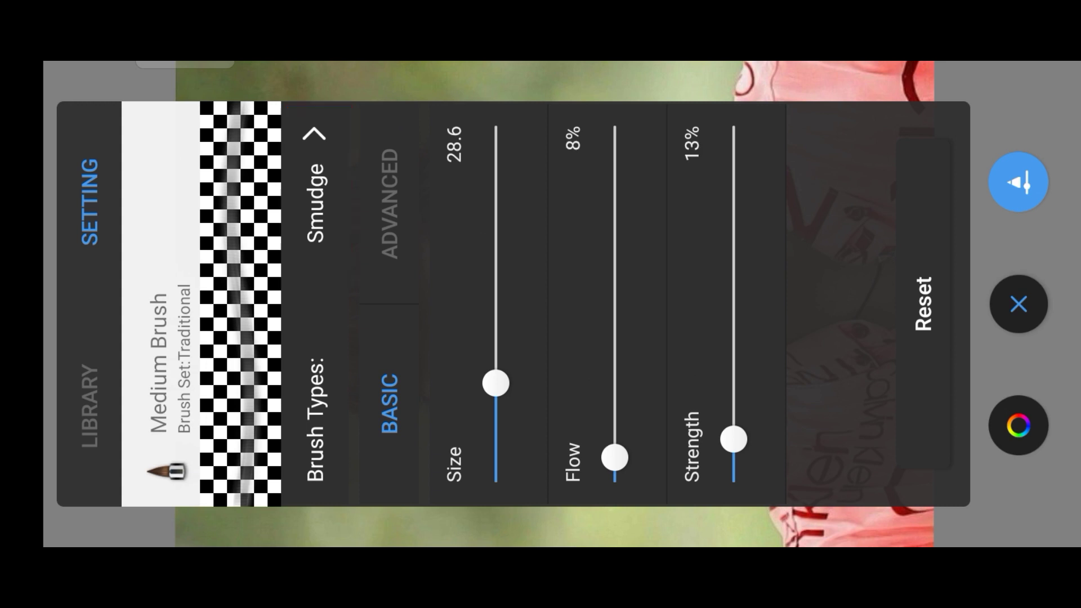
pyautogui.click(315, 133)
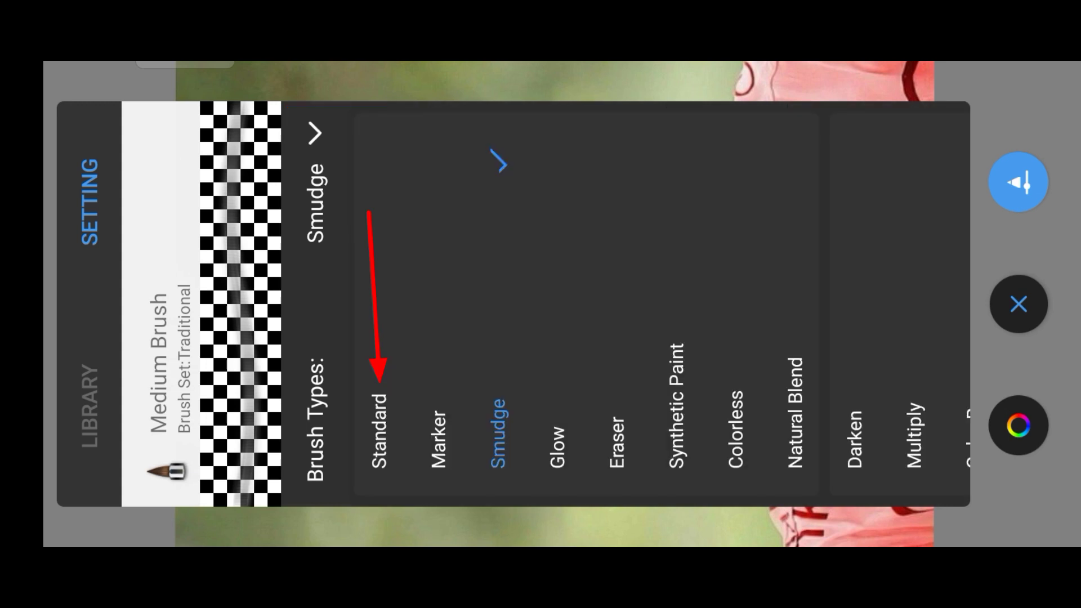
pyautogui.click(378, 431)
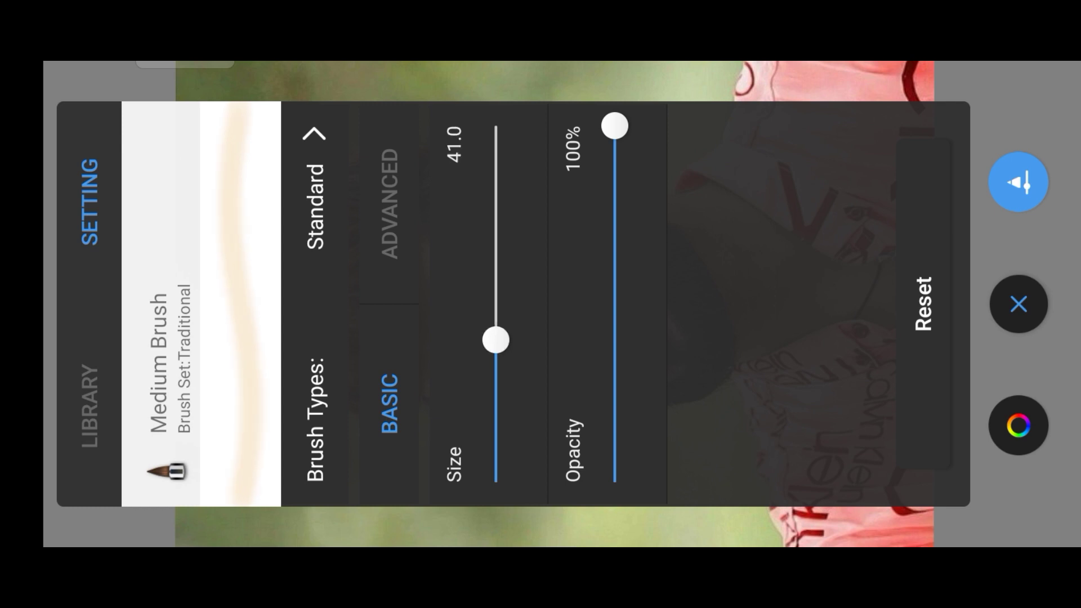
pyautogui.click(1019, 304)
pyautogui.scroll(3, 563, 304)
# - Paint skin tone across the cheek toward the hair and over the temple
pyautogui.scroll(2, 563, 304)
pyautogui.scroll(5, 563, 304)
pyautogui.scroll(2, 563, 304)
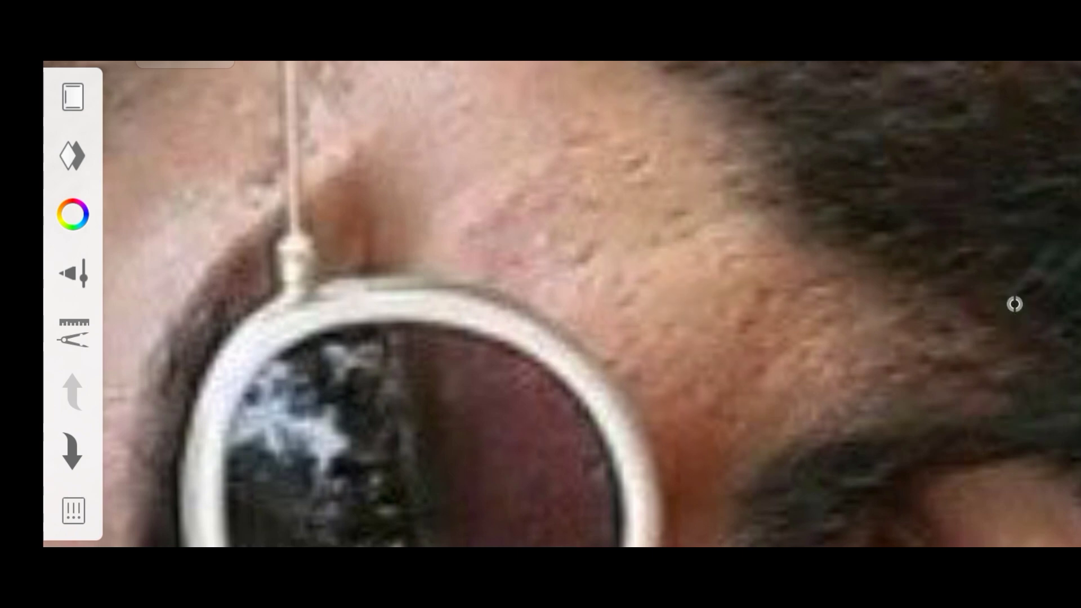
pyautogui.moveTo(563, 169); pyautogui.dragTo(732, 366)
pyautogui.moveTo(535, 169); pyautogui.dragTo(760, 338)
pyautogui.moveTo(733, 169); pyautogui.dragTo(817, 394)
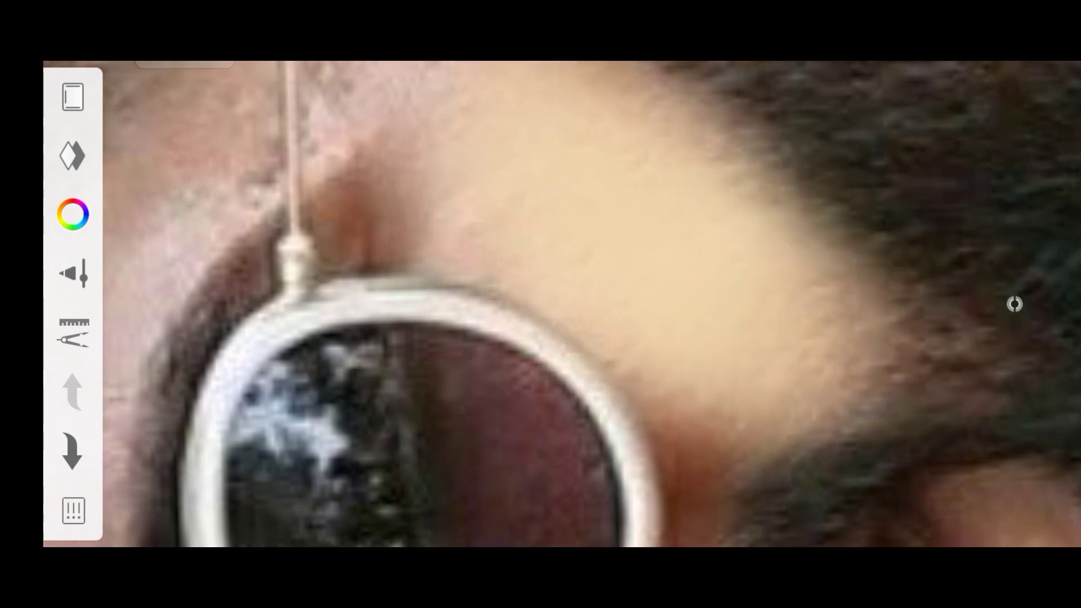
pyautogui.moveTo(732, 197); pyautogui.dragTo(845, 422)
pyautogui.moveTo(788, 197); pyautogui.dragTo(873, 422)
pyautogui.moveTo(417, 147); pyautogui.dragTo(343, 247)
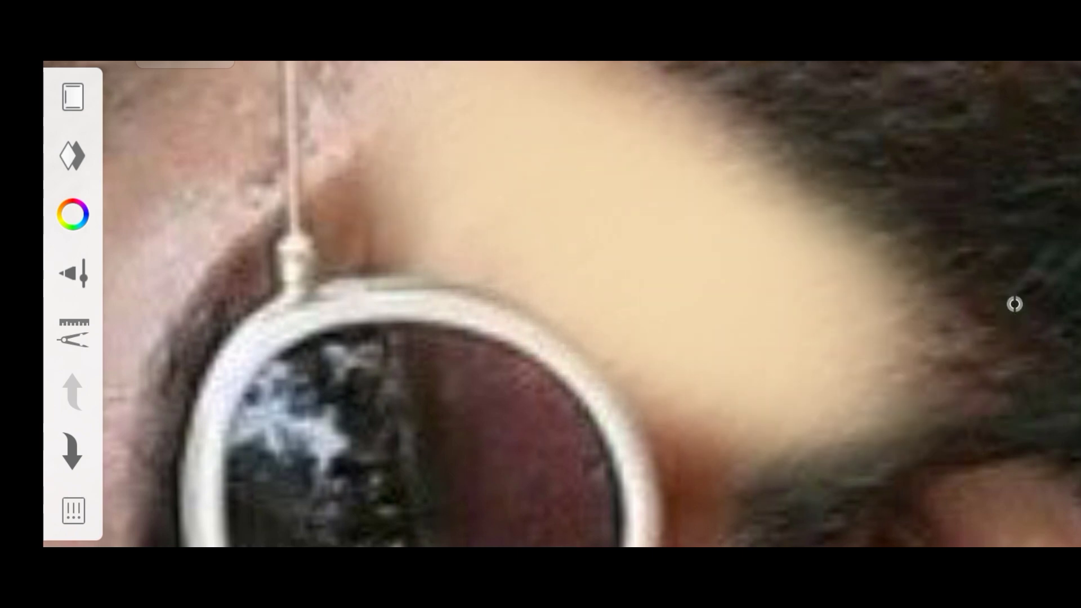
# - Make the brush smaller for finer skin painting
pyautogui.click(1015, 304)
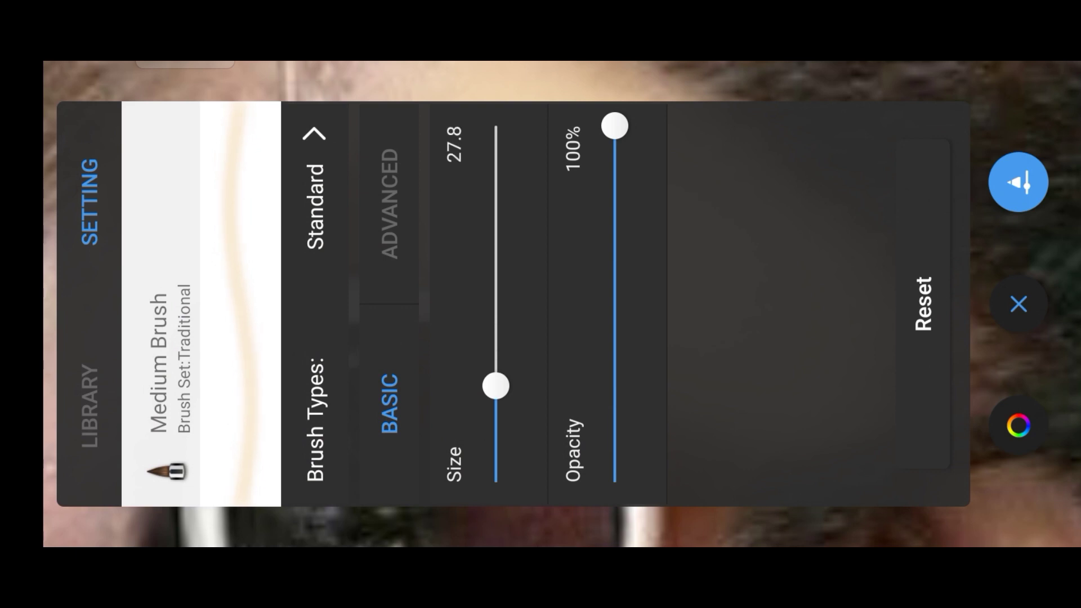
pyautogui.click(1019, 304)
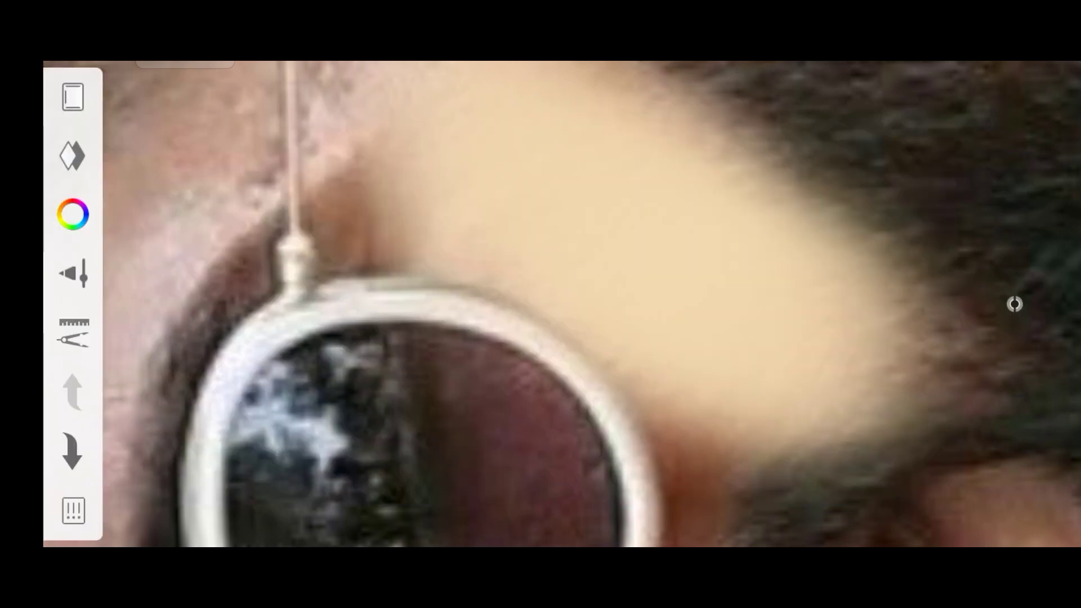
pyautogui.scroll(-3, 563, 304)
pyautogui.scroll(3, 564, 304)
# - Cover the cheek shading, nose bridge, nose and white cheek spots with skin tone
pyautogui.moveTo(507, 164)
pyautogui.mouseDown()
pyautogui.moveTo(478, 416)
pyautogui.moveTo(495, 141)
pyautogui.moveTo(563, 445)
pyautogui.moveTo(451, 152)
pyautogui.moveTo(394, 473)
pyautogui.mouseUp()
pyautogui.moveTo(439, 112); pyautogui.dragTo(372, 462)
pyautogui.moveTo(416, 214); pyautogui.dragTo(360, 479)
pyautogui.moveTo(366, 282)
pyautogui.mouseDown()
pyautogui.moveTo(648, 316)
pyautogui.moveTo(772, 428)
pyautogui.mouseUp()
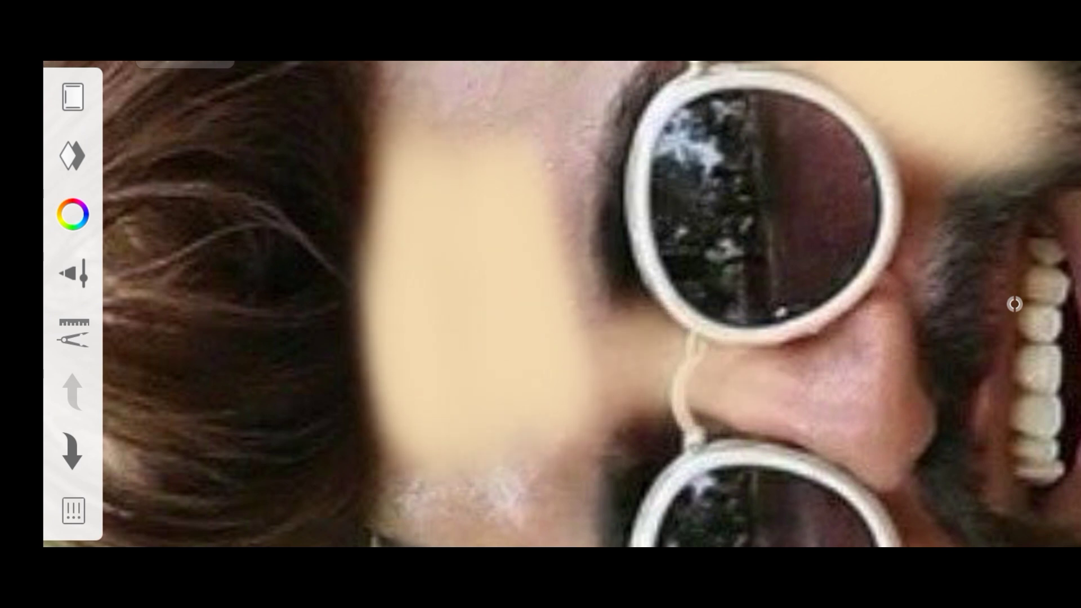
pyautogui.moveTo(619, 338); pyautogui.dragTo(845, 445)
pyautogui.moveTo(845, 333); pyautogui.dragTo(902, 473)
pyautogui.scroll(5, 563, 304)
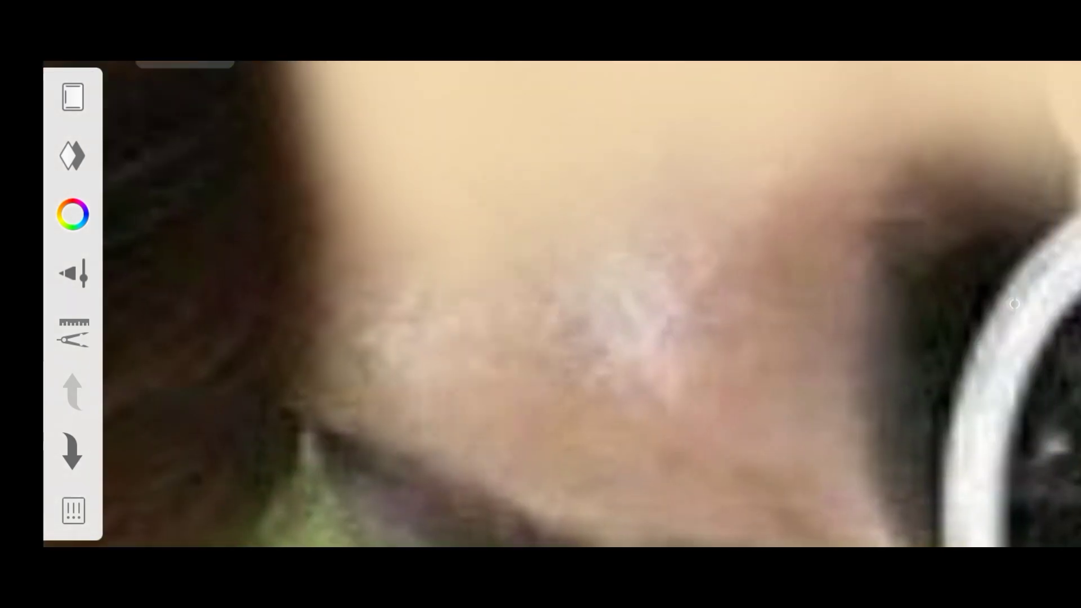
pyautogui.moveTo(428, 315); pyautogui.dragTo(676, 338)
pyautogui.scroll(2, 563, 304)
pyautogui.scroll(-3, 1015, 304)
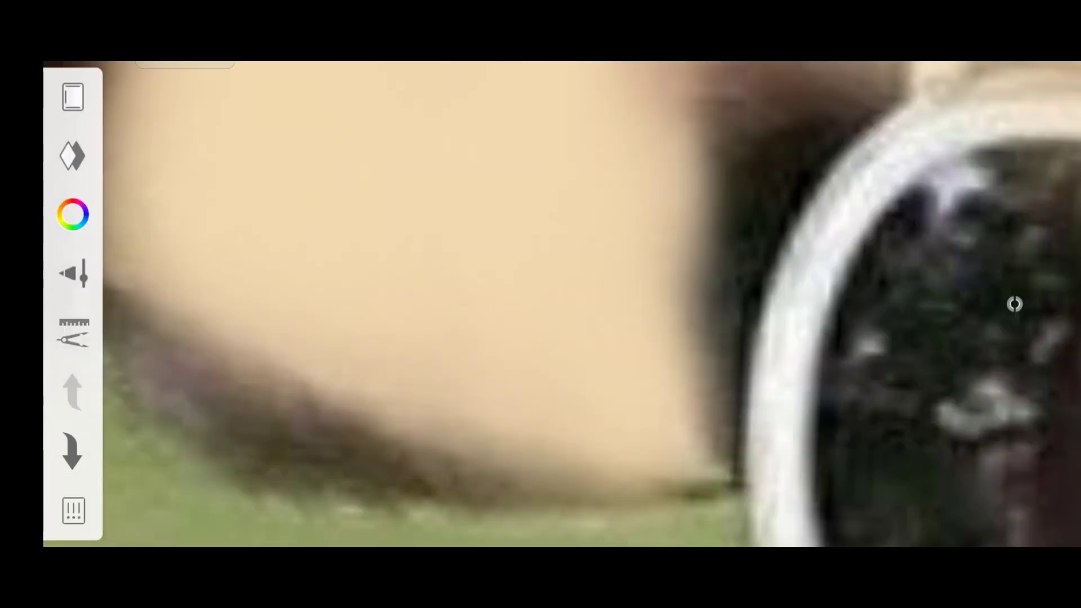
pyautogui.scroll(-3, 1014, 304)
pyautogui.scroll(3, 1014, 304)
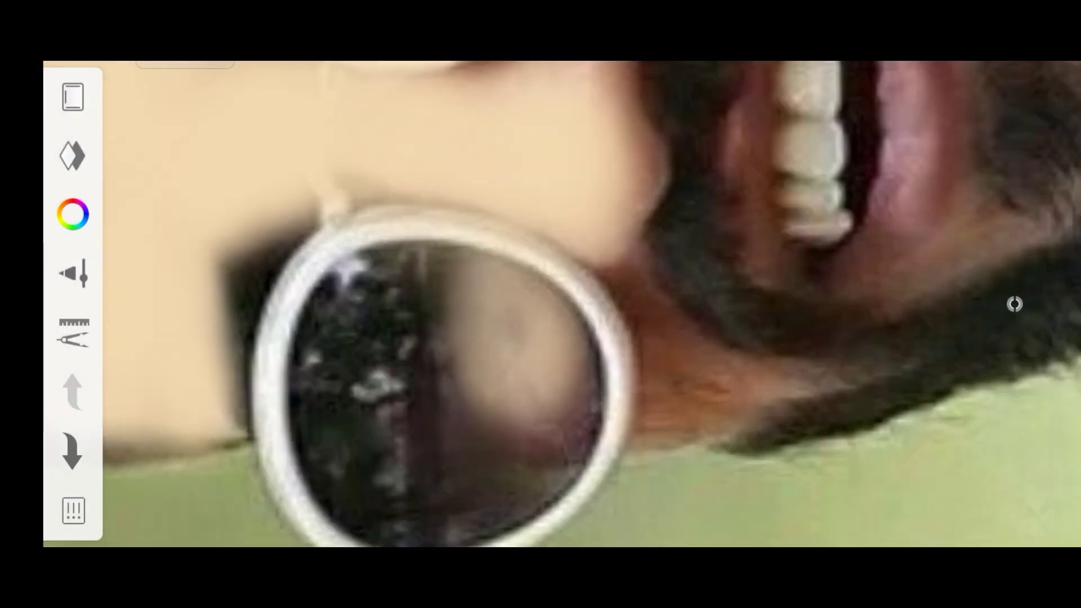
# - Fill the inside of the lower glasses lens with skin tone
pyautogui.moveTo(428, 253); pyautogui.dragTo(563, 478)
pyautogui.moveTo(309, 282); pyautogui.dragTo(484, 507)
pyautogui.moveTo(338, 366); pyautogui.dragTo(535, 535)
pyautogui.moveTo(366, 254); pyautogui.dragTo(591, 535)
pyautogui.moveTo(309, 253); pyautogui.dragTo(507, 507)
pyautogui.scroll(-2, 1015, 304)
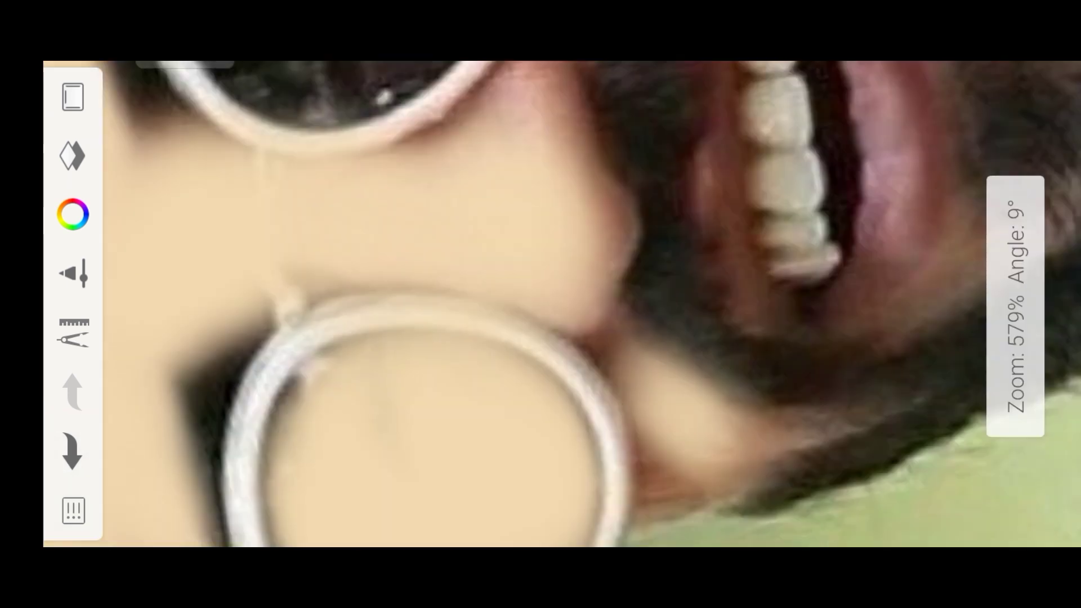
pyautogui.scroll(3, 1014, 304)
# - Paint skin tone beside the mouth and over the teeth
pyautogui.moveTo(647, 85); pyautogui.dragTo(704, 451)
pyautogui.scroll(-3, 1015, 305)
pyautogui.moveTo(648, 113); pyautogui.dragTo(704, 366)
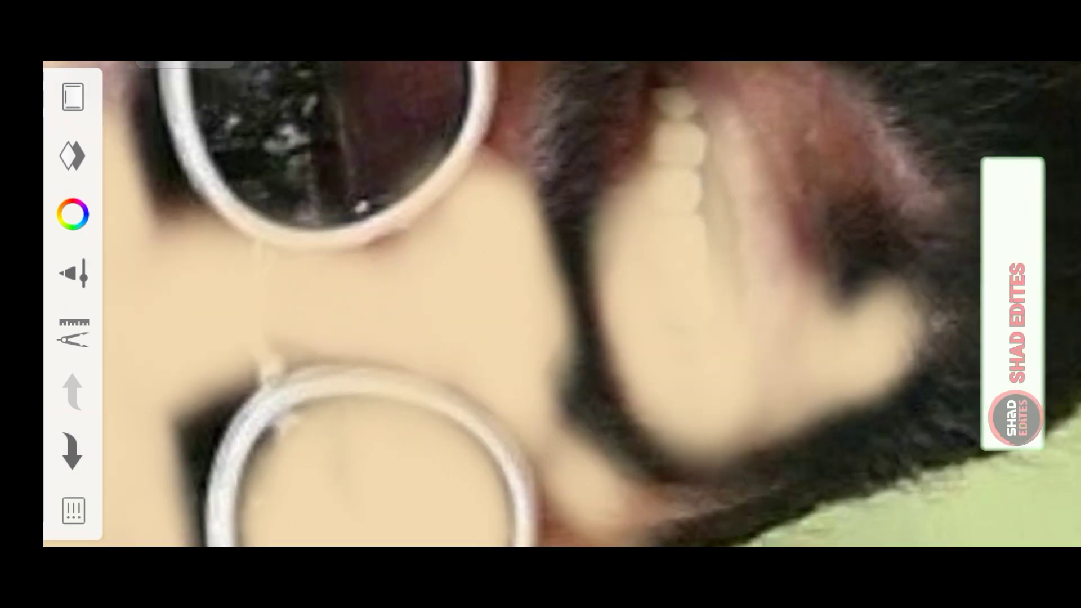
pyautogui.scroll(3, 1014, 304)
# - Paint over the lens near the ear and the left side of the face
pyautogui.moveTo(394, 350)
pyautogui.mouseDown()
pyautogui.moveTo(552, 506)
pyautogui.moveTo(535, 518)
pyautogui.mouseUp()
pyautogui.moveTo(383, 327); pyautogui.dragTo(557, 428)
pyautogui.scroll(-2, 541, 304)
pyautogui.moveTo(394, 141); pyautogui.dragTo(253, 338)
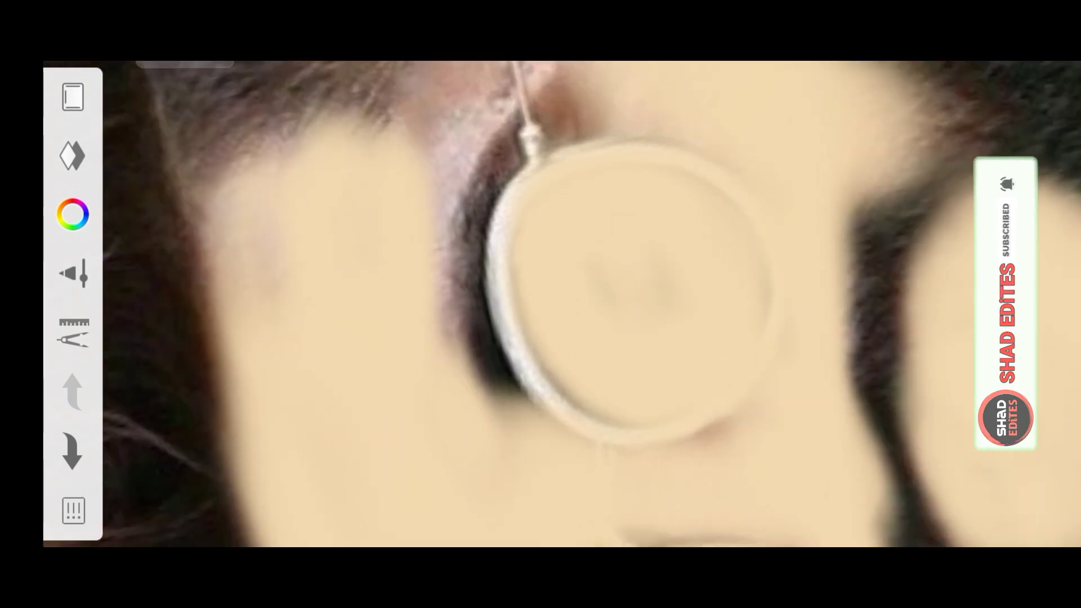
pyautogui.scroll(2, 541, 304)
pyautogui.moveTo(349, 112); pyautogui.dragTo(462, 451)
# - Cover the glasses arm and the lens near the ear with skin tone
pyautogui.moveTo(563, 164); pyautogui.dragTo(631, 332)
pyautogui.moveTo(619, 181); pyautogui.dragTo(676, 366)
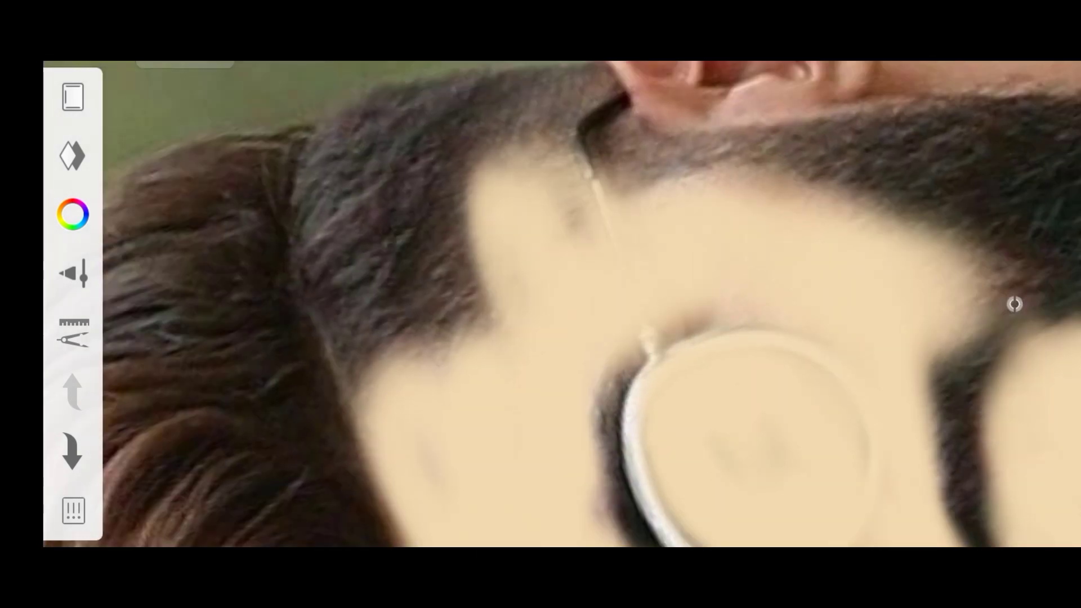
pyautogui.moveTo(608, 361); pyautogui.dragTo(608, 518)
pyautogui.scroll(1, 1014, 304)
pyautogui.moveTo(665, 141); pyautogui.dragTo(844, 243)
pyautogui.scroll(1, 540, 304)
pyautogui.moveTo(760, 253); pyautogui.dragTo(957, 478)
pyautogui.moveTo(563, 225); pyautogui.dragTo(817, 507)
pyautogui.moveTo(816, 236); pyautogui.dragTo(986, 495)
pyautogui.scroll(1, 540, 304)
# - Paint over the dark area by the ear and the strip near the collar, filling gaps
pyautogui.moveTo(647, 281); pyautogui.dragTo(901, 451)
pyautogui.moveTo(648, 394); pyautogui.dragTo(929, 507)
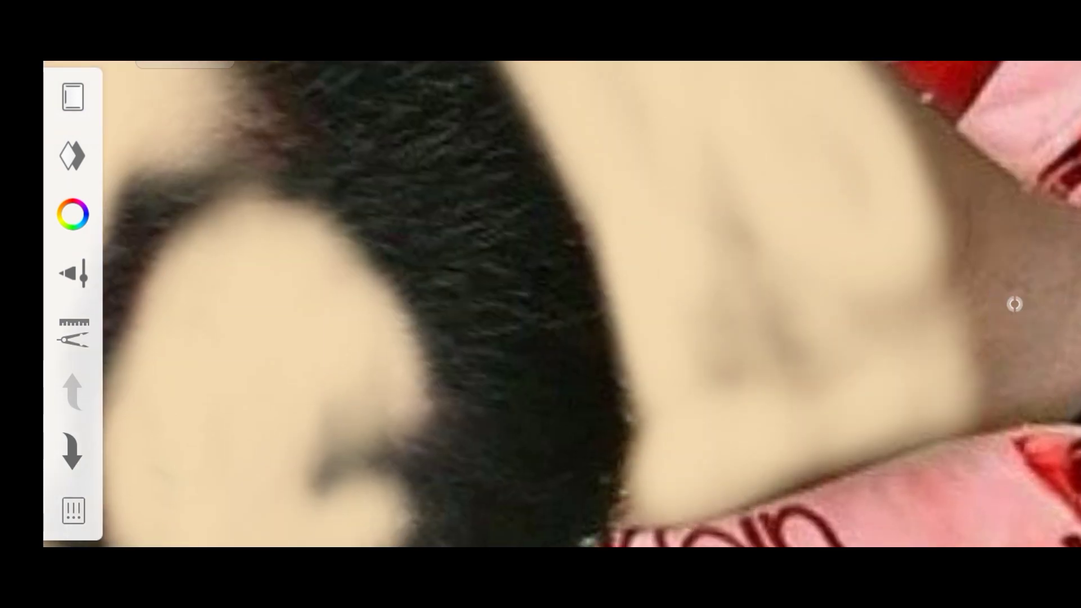
pyautogui.moveTo(789, 338); pyautogui.dragTo(338, 310)
pyautogui.moveTo(620, 395); pyautogui.dragTo(1042, 366)
pyautogui.moveTo(873, 169); pyautogui.dragTo(1070, 309)
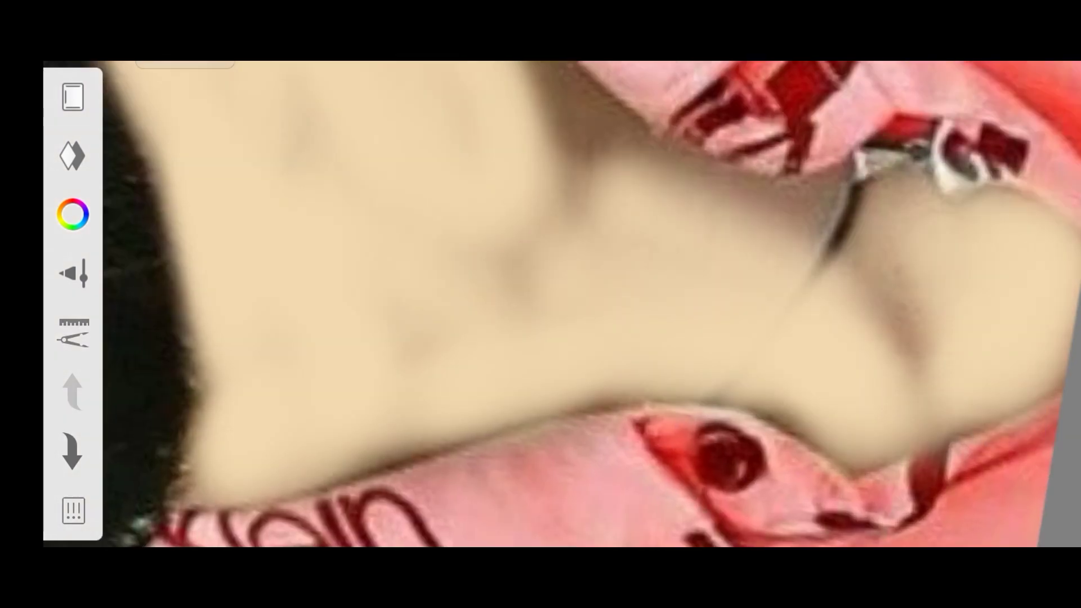
pyautogui.moveTo(957, 253); pyautogui.dragTo(648, 197)
pyautogui.moveTo(732, 197); pyautogui.dragTo(507, 84)
pyautogui.moveTo(394, 315); pyautogui.dragTo(619, 462)
pyautogui.moveTo(788, 338)
pyautogui.mouseDown()
pyautogui.moveTo(451, 281)
pyautogui.moveTo(676, 450)
pyautogui.mouseUp()
pyautogui.scroll(1, 541, 304)
# - Paint skin tone over the neck shading
pyautogui.moveTo(957, 282); pyautogui.dragTo(592, 141)
pyautogui.moveTo(704, 141); pyautogui.dragTo(451, 282)
pyautogui.moveTo(732, 338); pyautogui.dragTo(450, 169)
pyautogui.moveTo(675, 130); pyautogui.dragTo(541, 225)
pyautogui.scroll(-3, 541, 304)
pyautogui.scroll(3, 540, 305)
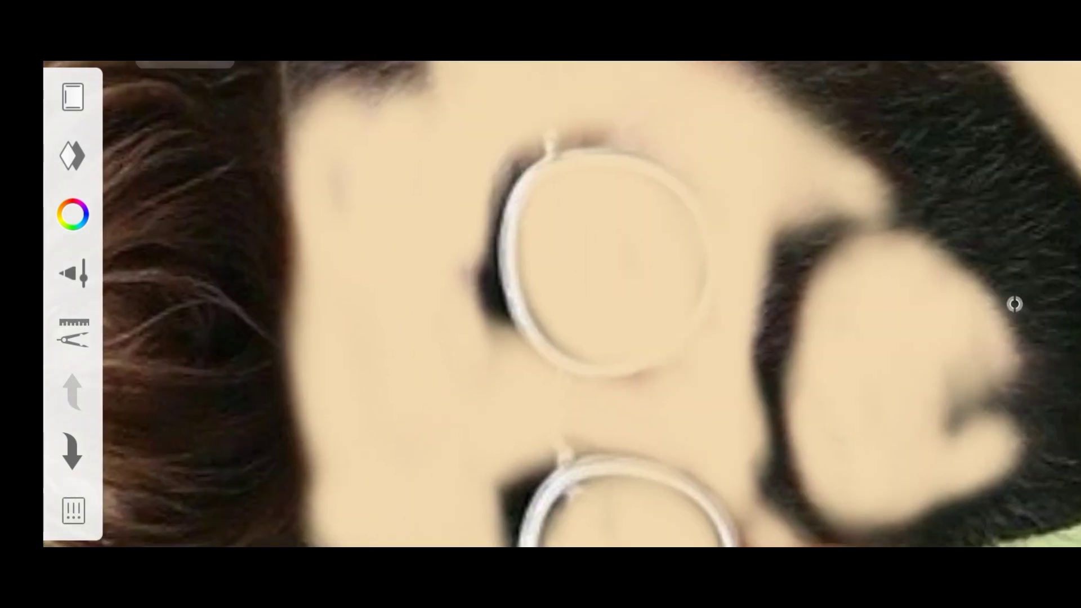
# - Paint skin tone over the inner ear detail
pyautogui.click(73, 274)
pyautogui.click(1019, 304)
pyautogui.moveTo(675, 281); pyautogui.dragTo(507, 225)
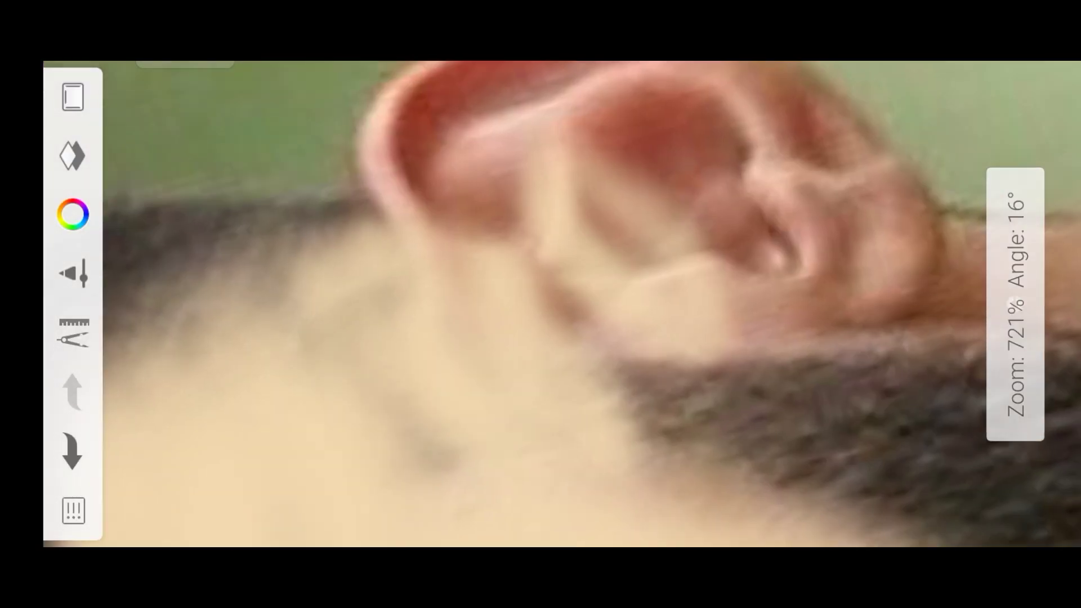
pyautogui.moveTo(732, 141); pyautogui.dragTo(479, 282)
pyautogui.moveTo(394, 113); pyautogui.dragTo(535, 282)
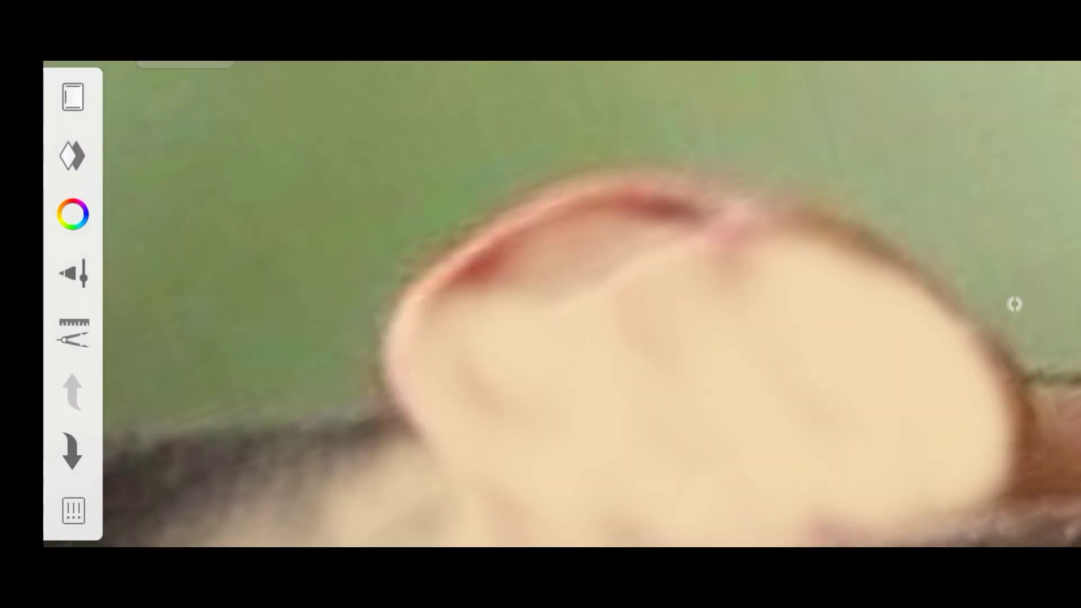
pyautogui.moveTo(450, 254); pyautogui.dragTo(733, 282)
pyautogui.moveTo(620, 225); pyautogui.dragTo(873, 197)
pyautogui.scroll(2, 541, 304)
# - Pan along the hairline and zoom out to review the hair and glasses
pyautogui.moveTo(541, 304)
pyautogui.mouseDown()
pyautogui.moveTo(507, 225)
pyautogui.moveTo(541, 169)
pyautogui.mouseUp()
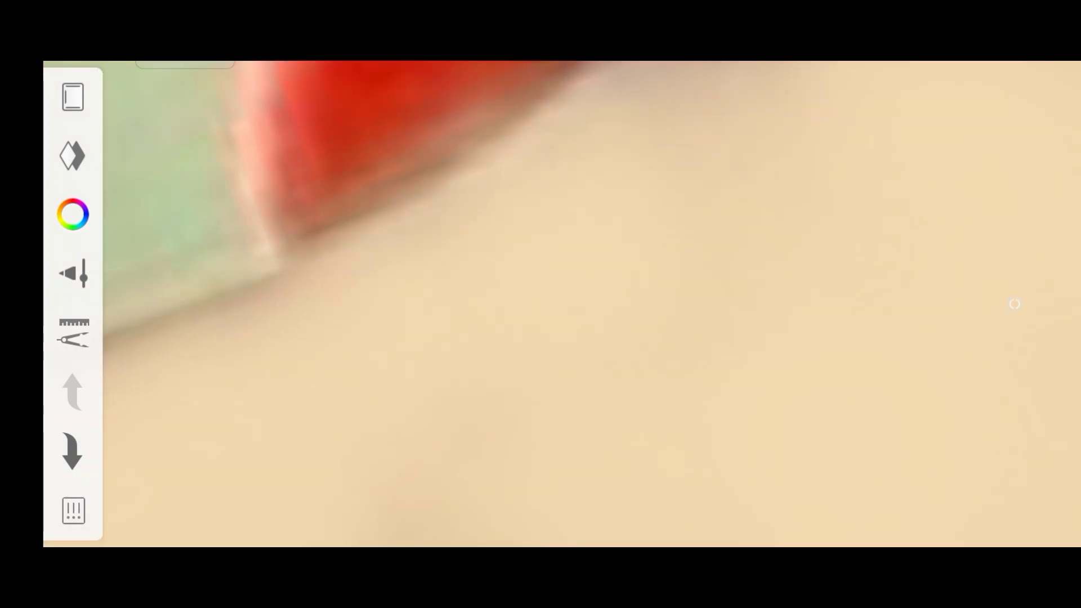
pyautogui.moveTo(541, 451); pyautogui.dragTo(541, 253)
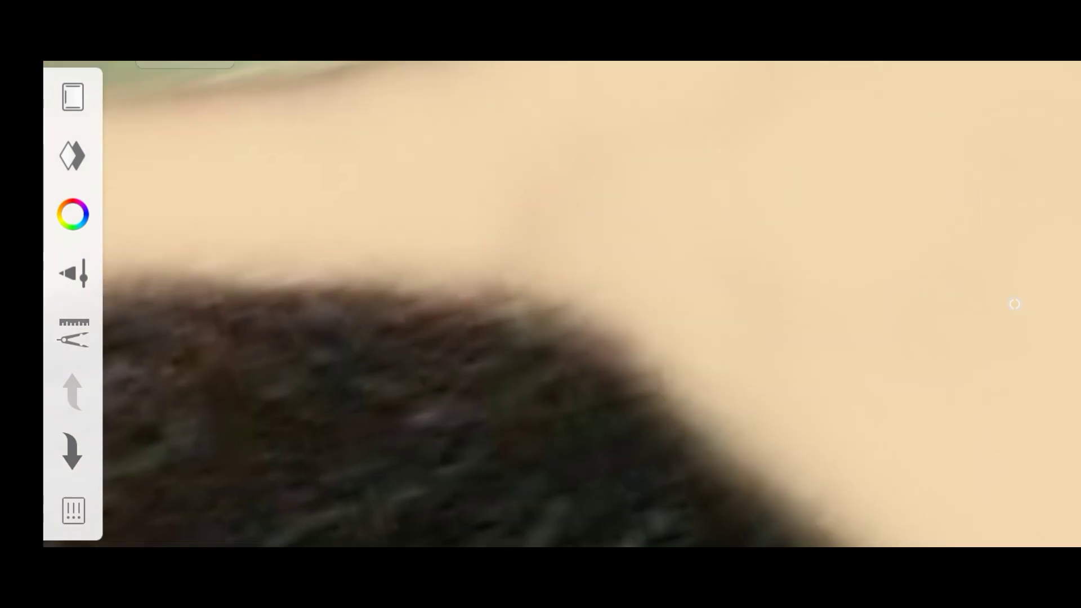
pyautogui.moveTo(1015, 304); pyautogui.dragTo(845, 169)
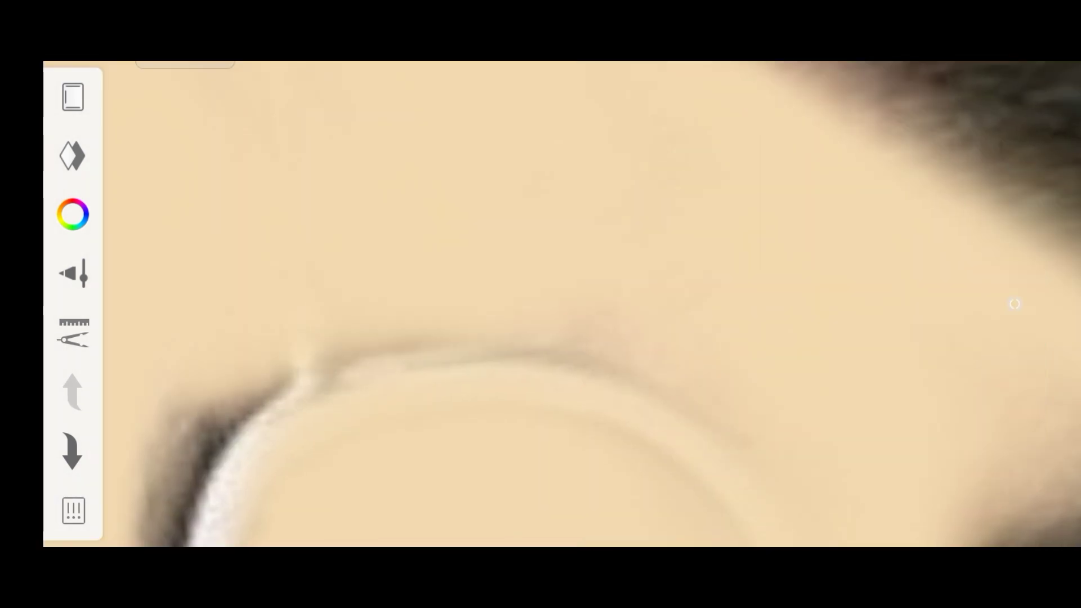
pyautogui.scroll(-3, 540, 304)
pyautogui.scroll(-3, 541, 305)
pyautogui.scroll(3, 1014, 304)
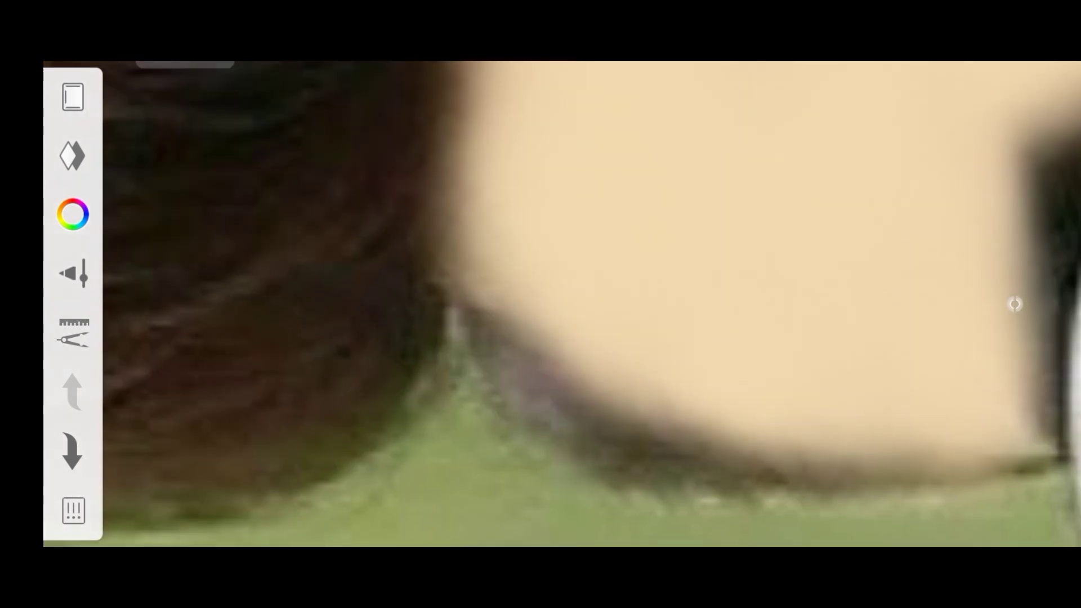
pyautogui.scroll(3, 1014, 304)
pyautogui.scroll(-5, 541, 304)
pyautogui.scroll(5, 540, 304)
pyautogui.scroll(-5, 541, 304)
pyautogui.scroll(5, 541, 304)
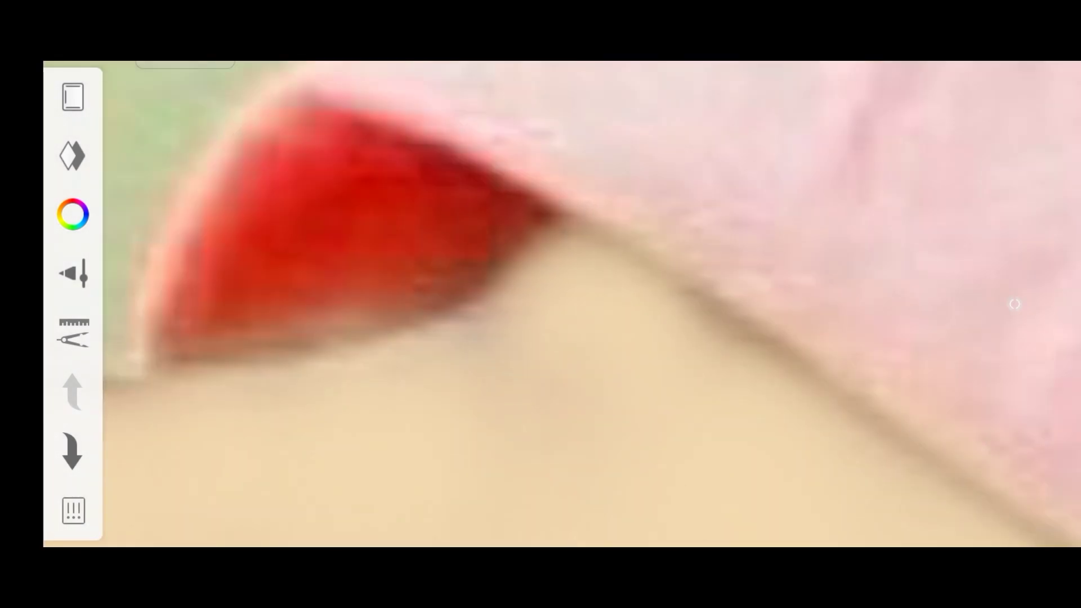
pyautogui.scroll(-3, 541, 305)
pyautogui.scroll(-3, 540, 304)
pyautogui.scroll(5, 541, 304)
pyautogui.scroll(-2, 1014, 304)
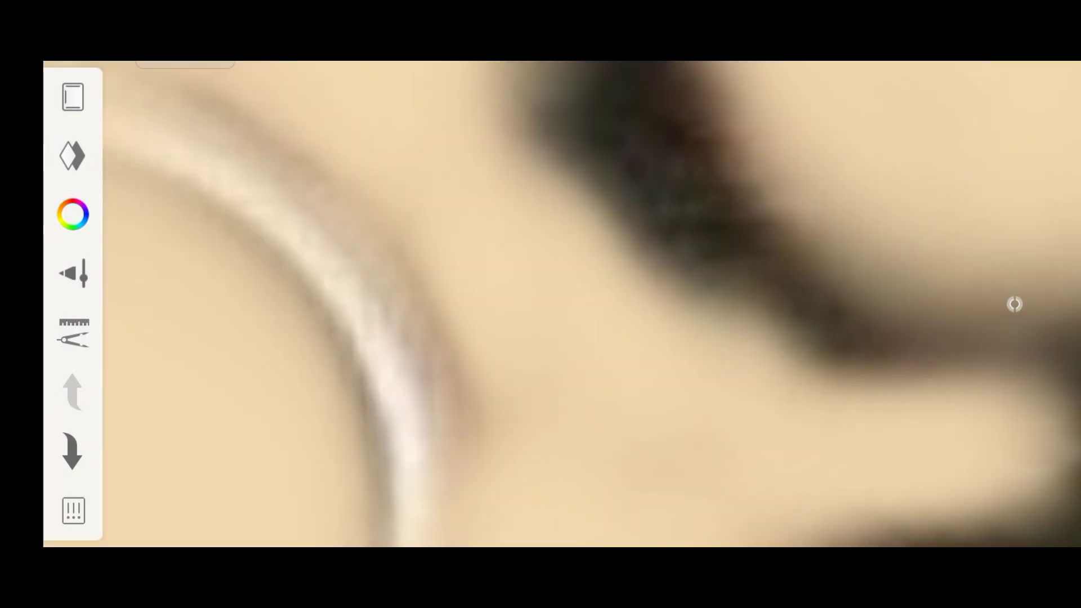
pyautogui.scroll(-3, 1014, 304)
pyautogui.scroll(-3, 1014, 304)
pyautogui.scroll(-5, 540, 304)
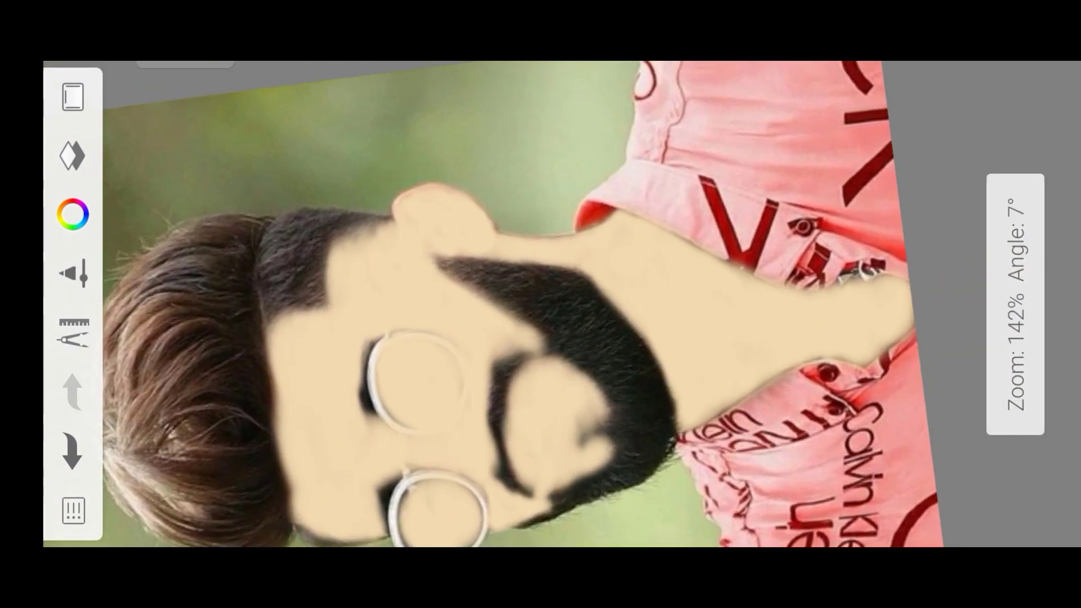
# - Switch the skin-tone paint layer's blending mode to Soft Light
pyautogui.scroll(-1, 541, 304)
pyautogui.scroll(-1, 541, 304)
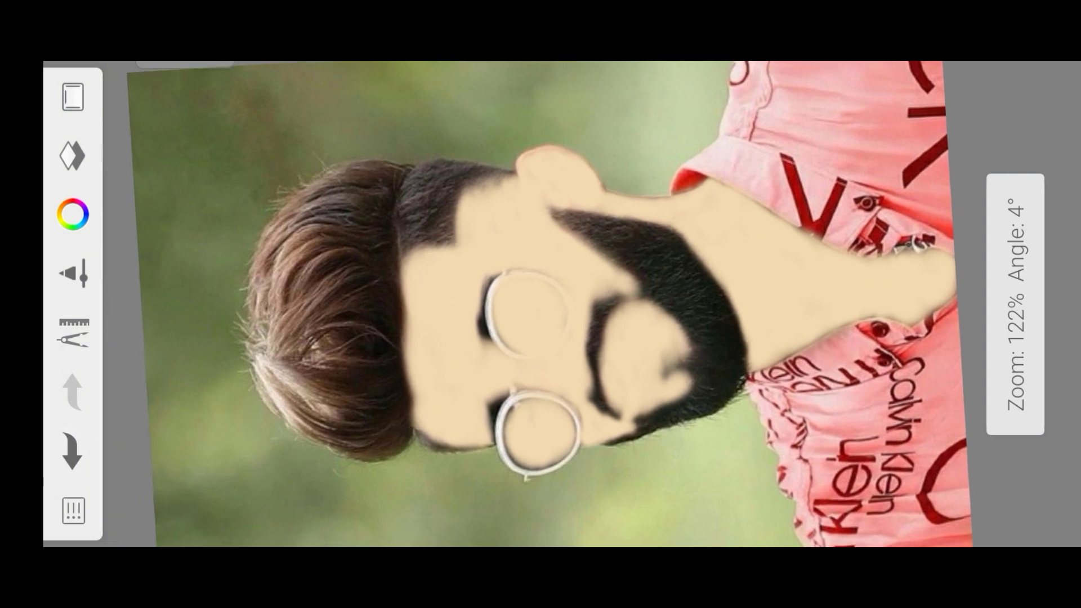
pyautogui.scroll(-2, 541, 304)
pyautogui.scroll(1, 540, 304)
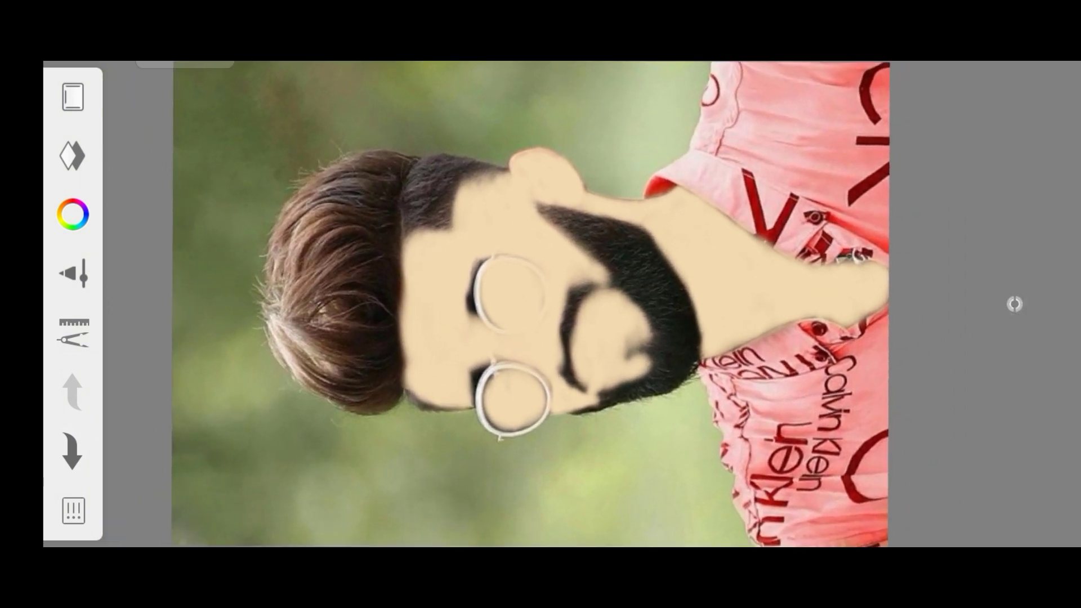
pyautogui.click(72, 156)
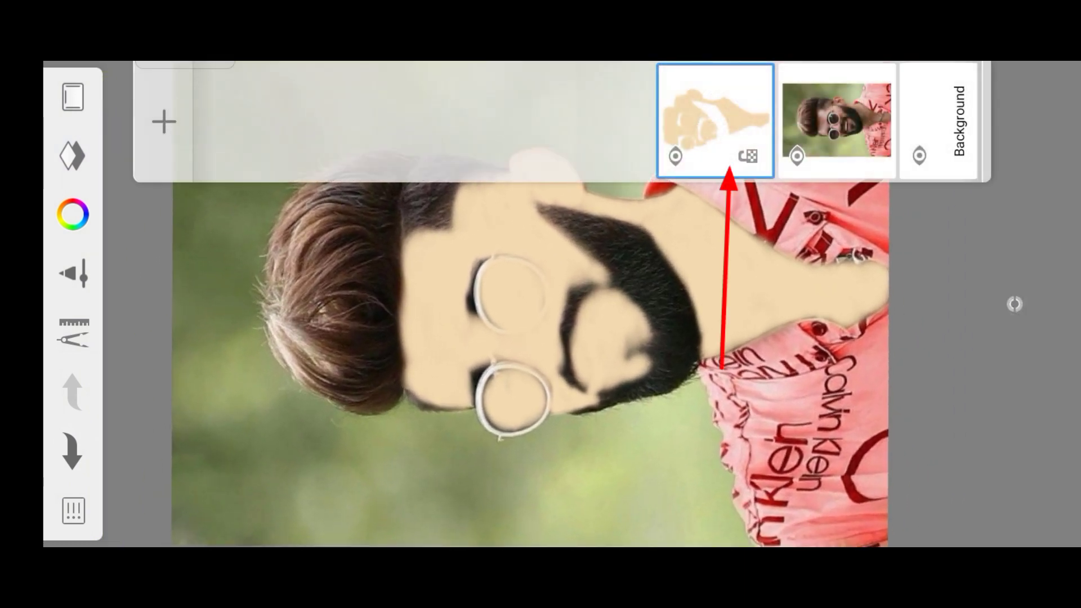
pyautogui.click(715, 121)
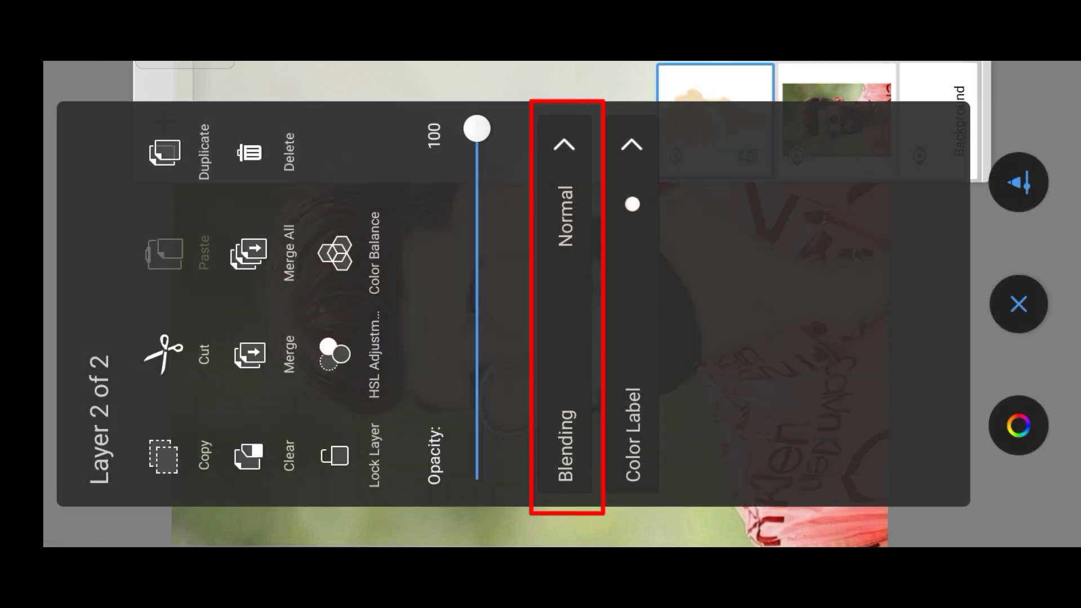
pyautogui.click(565, 304)
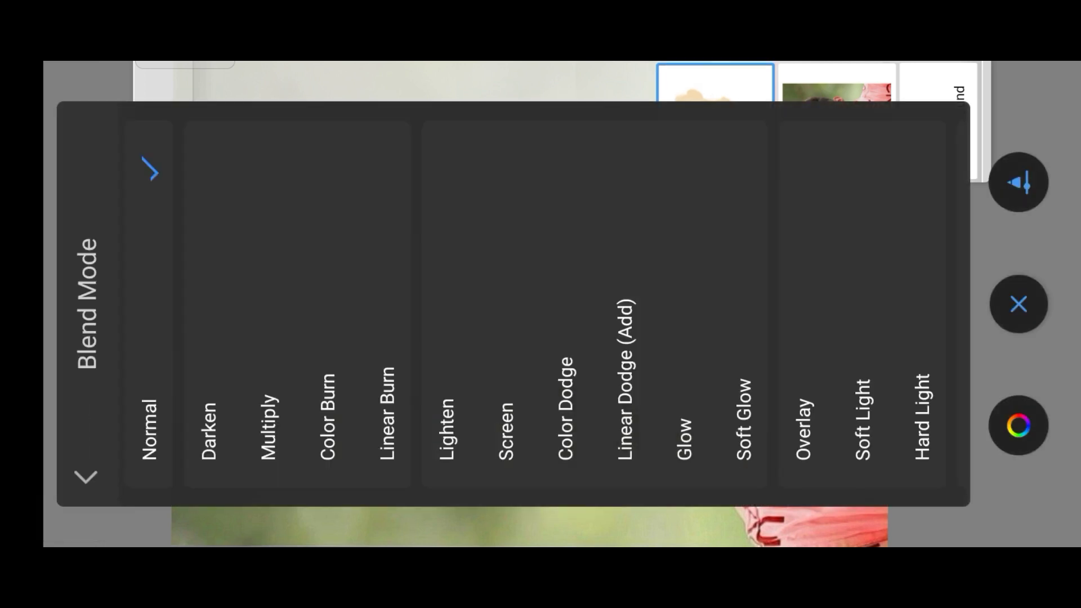
pyautogui.scroll(-4, 540, 304)
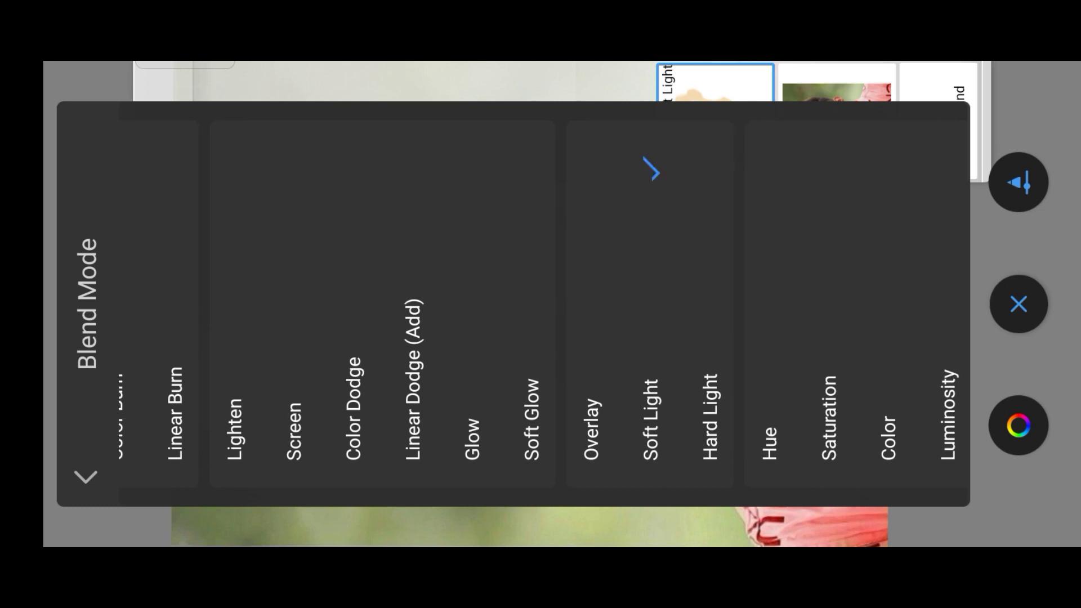
pyautogui.click(1019, 304)
pyautogui.scroll(2, 541, 304)
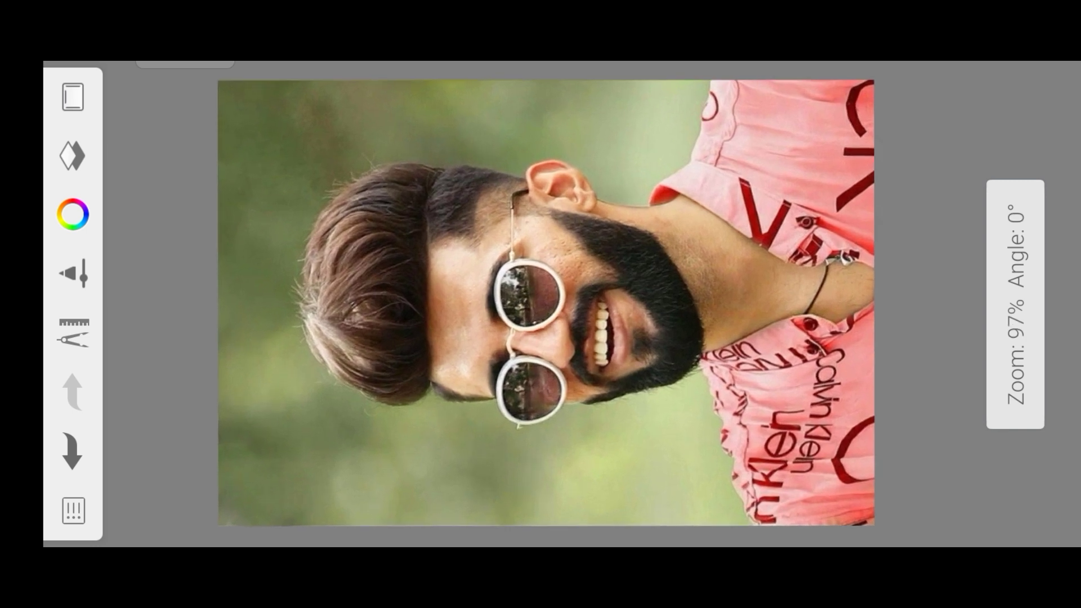
pyautogui.click(73, 273)
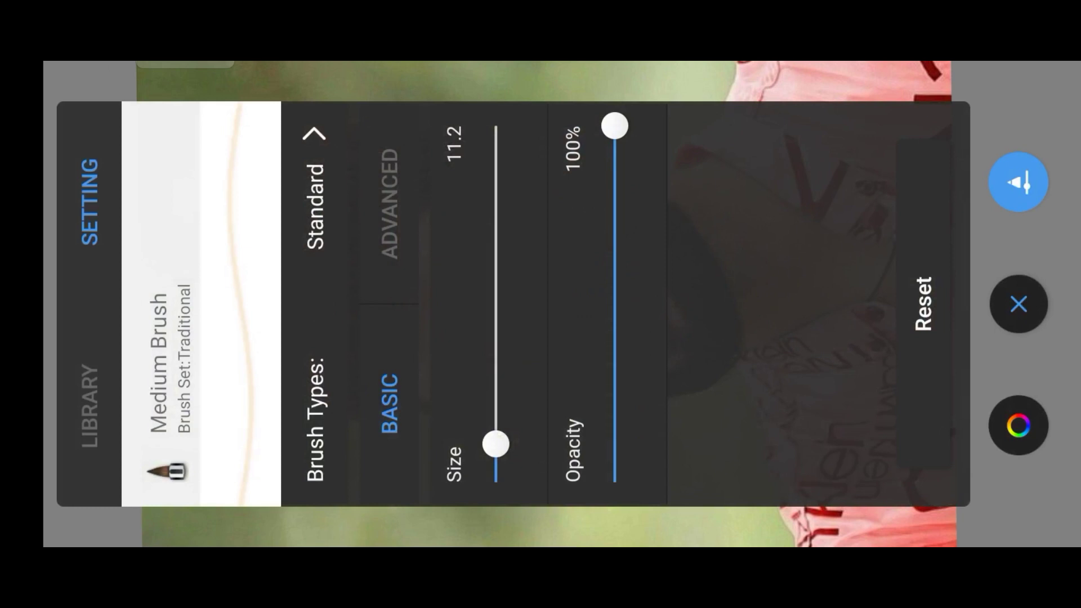
# - Make the brush a Smudge type with smaller size, 8% flow and 9% strength
pyautogui.click(314, 134)
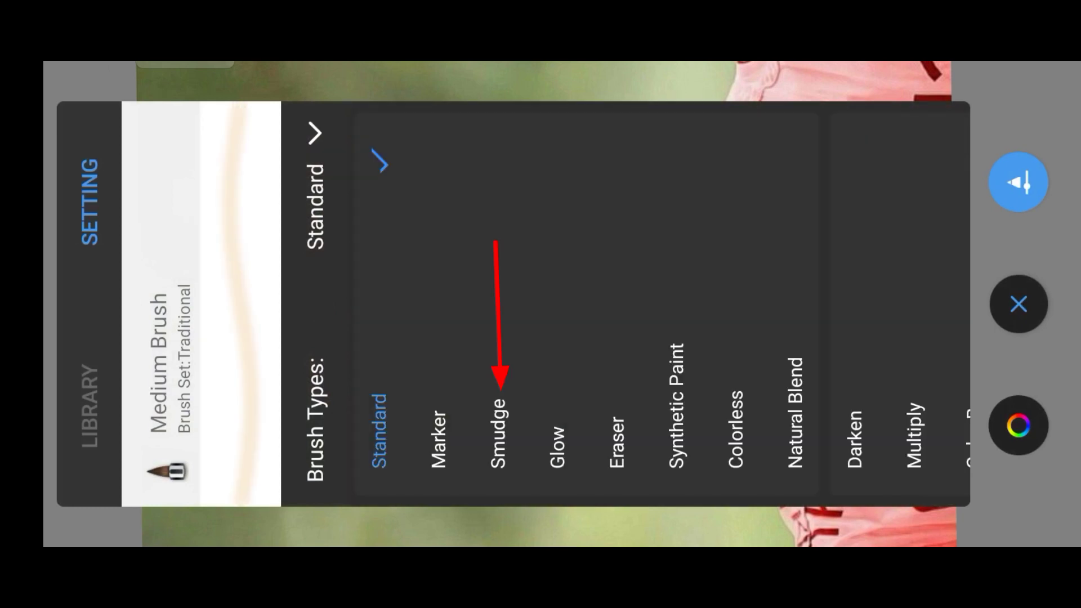
pyautogui.click(498, 433)
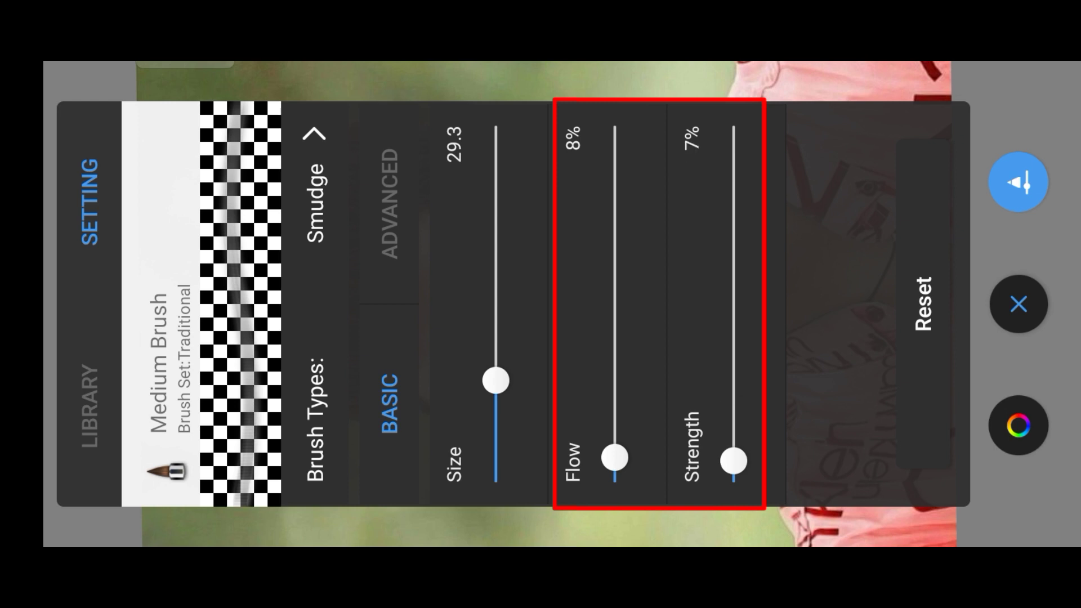
pyautogui.moveTo(496, 382); pyautogui.dragTo(495, 416)
pyautogui.click(1018, 304)
pyautogui.scroll(10, 566, 243)
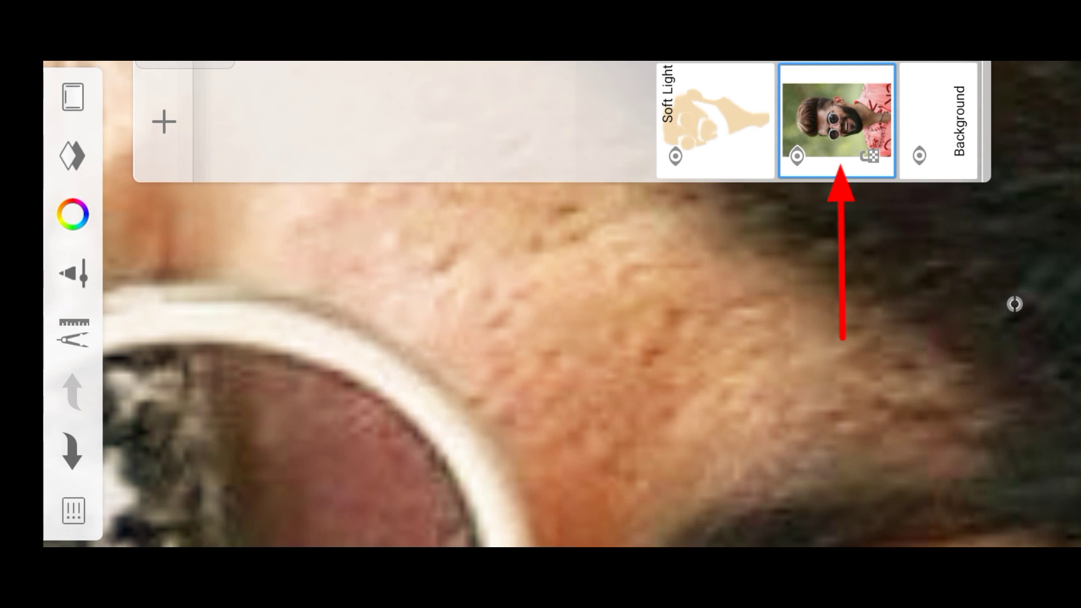
# - Blur the hairline into the temple skin beside the glasses with the smudge brush
pyautogui.scroll(-5, 562, 305)
pyautogui.scroll(3, 562, 304)
pyautogui.scroll(3, 562, 305)
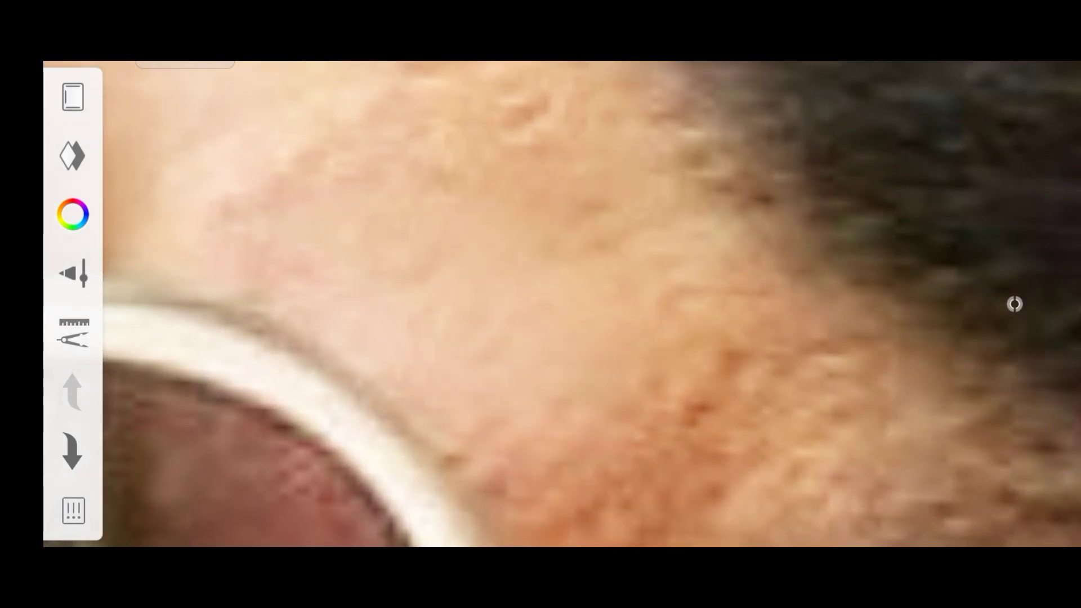
pyautogui.scroll(1, 1015, 305)
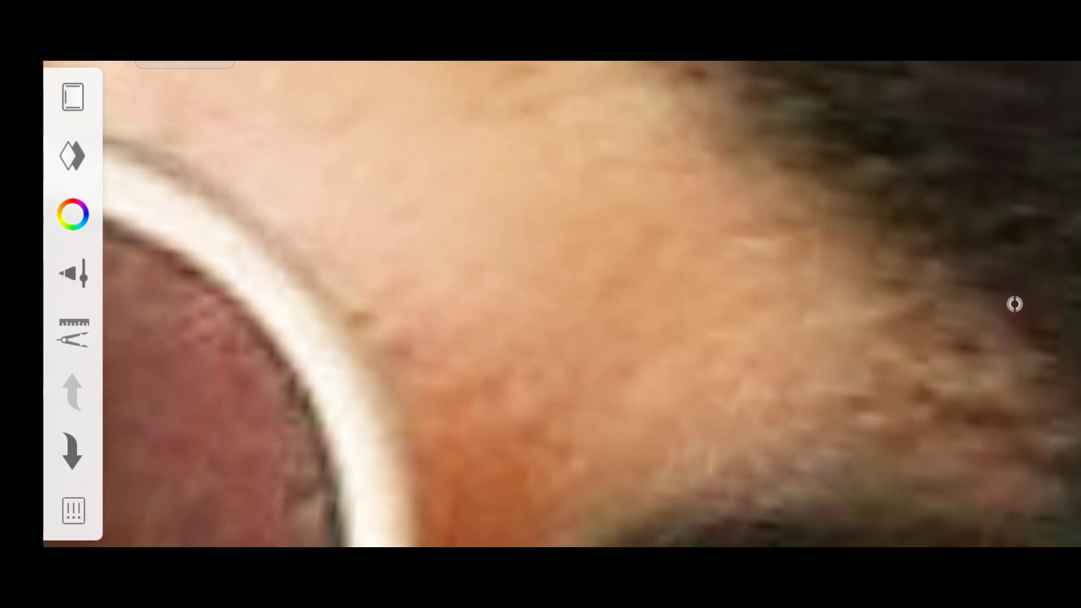
pyautogui.scroll(-3, 1015, 304)
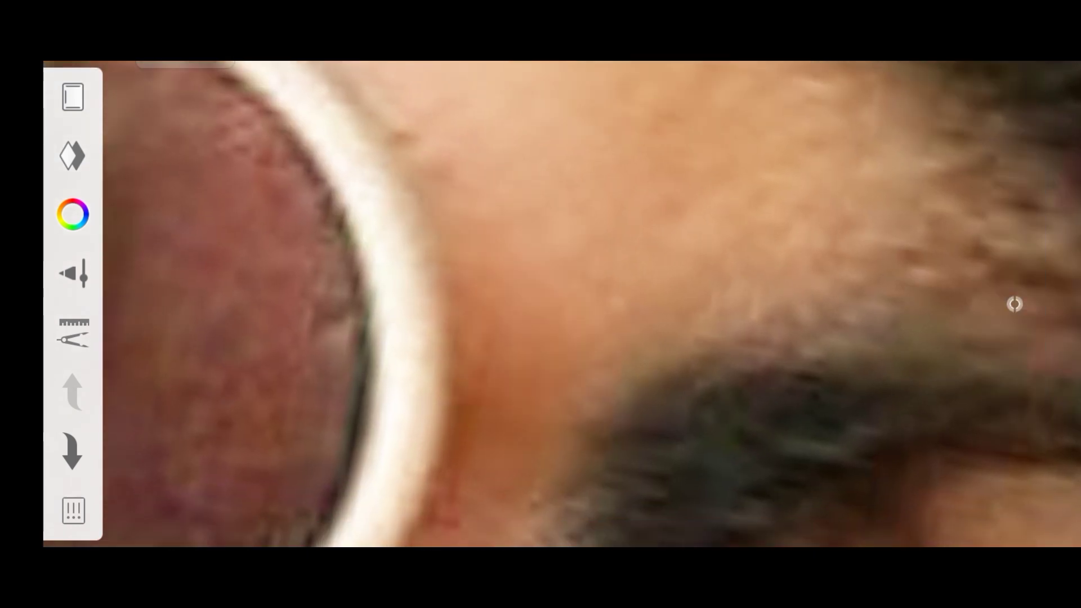
pyautogui.scroll(-2, 1015, 304)
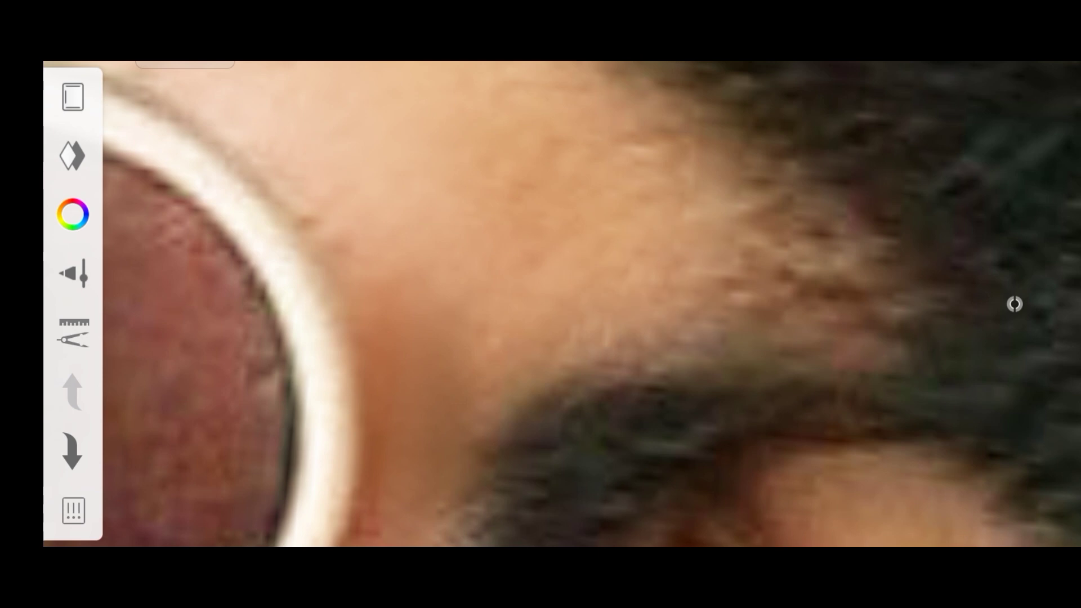
pyautogui.moveTo(749, 316); pyautogui.dragTo(890, 225)
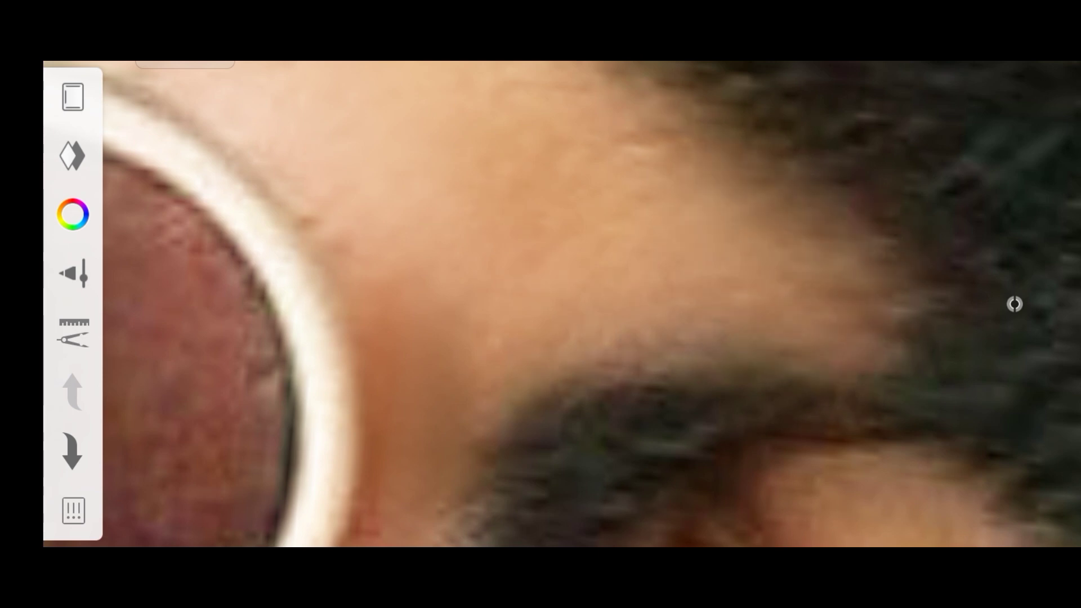
pyautogui.scroll(-5, 1015, 305)
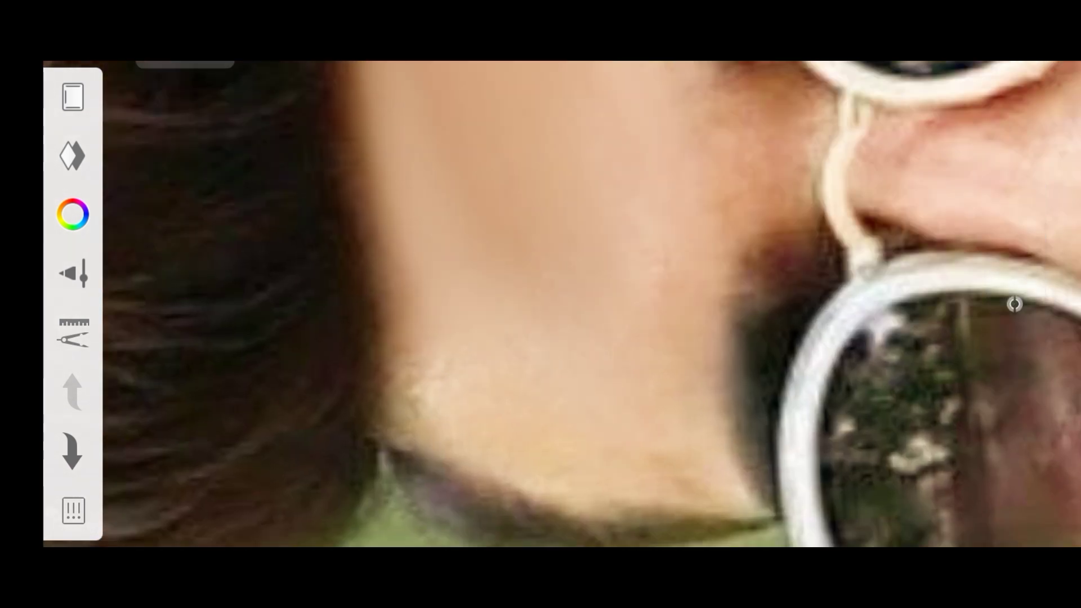
# - Smooth the blemishes on the forehead above the glasses
pyautogui.press('Escape')
pyautogui.press('Escape')
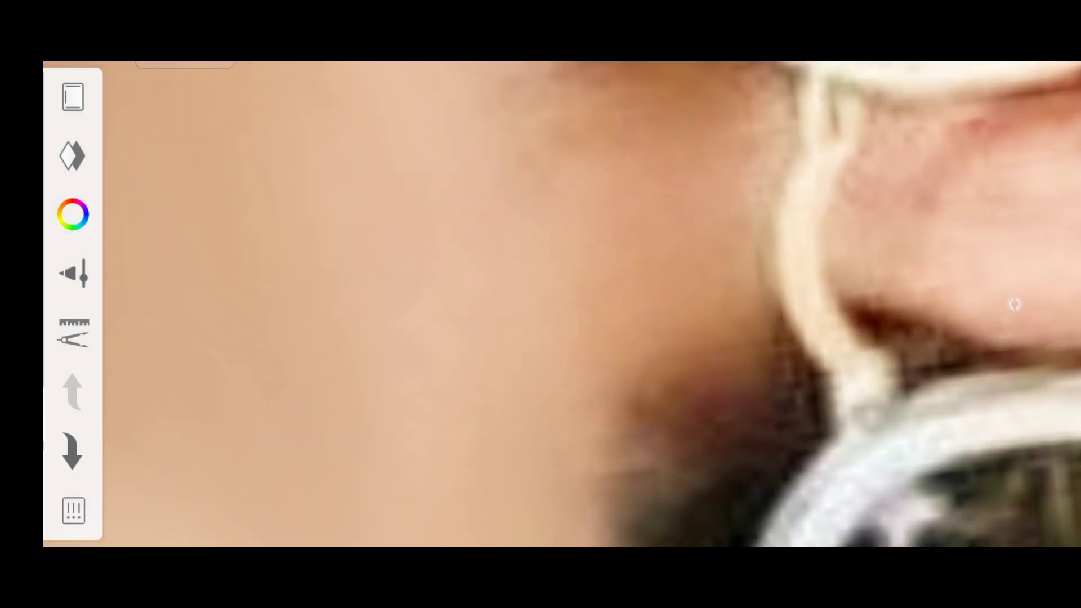
pyautogui.scroll(-2, 540, 304)
pyautogui.scroll(1, 1015, 304)
pyautogui.scroll(1, 1015, 304)
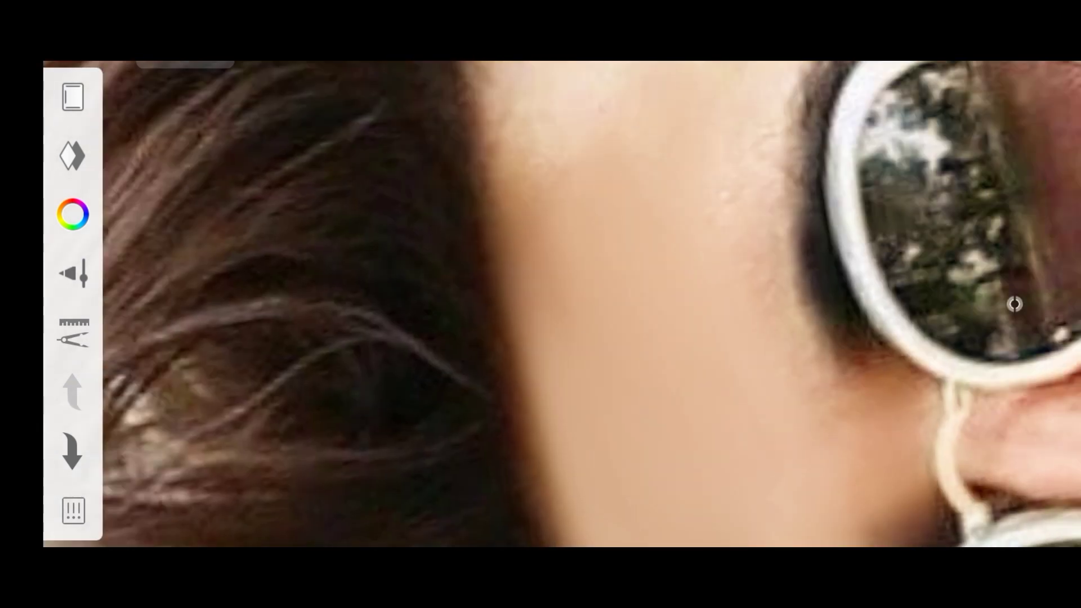
pyautogui.scroll(1, 1014, 304)
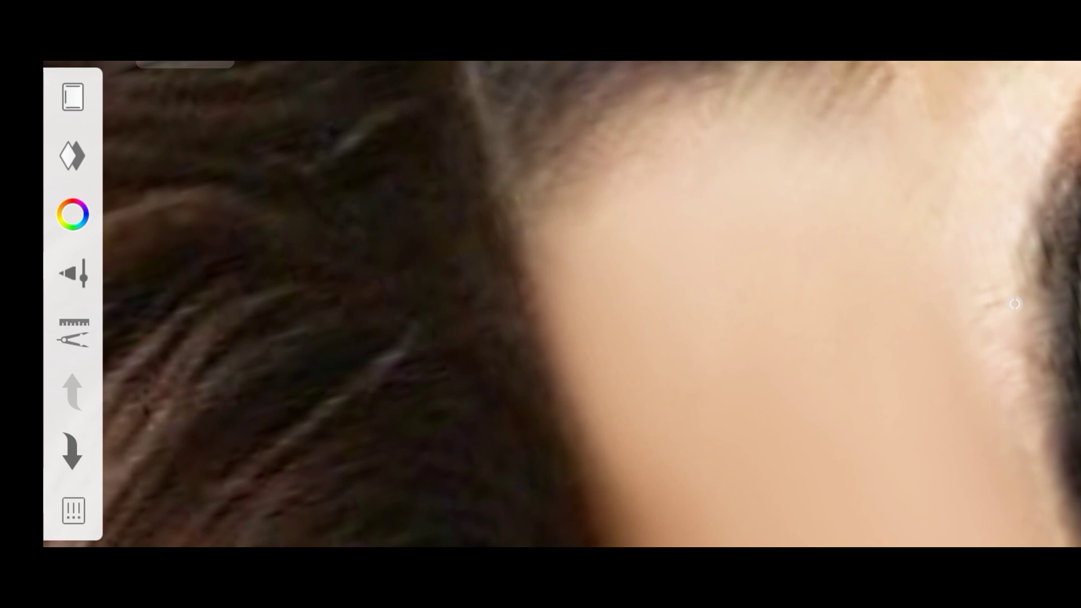
pyautogui.scroll(1, 1015, 304)
pyautogui.scroll(-2, 1014, 305)
pyautogui.scroll(3, 1015, 304)
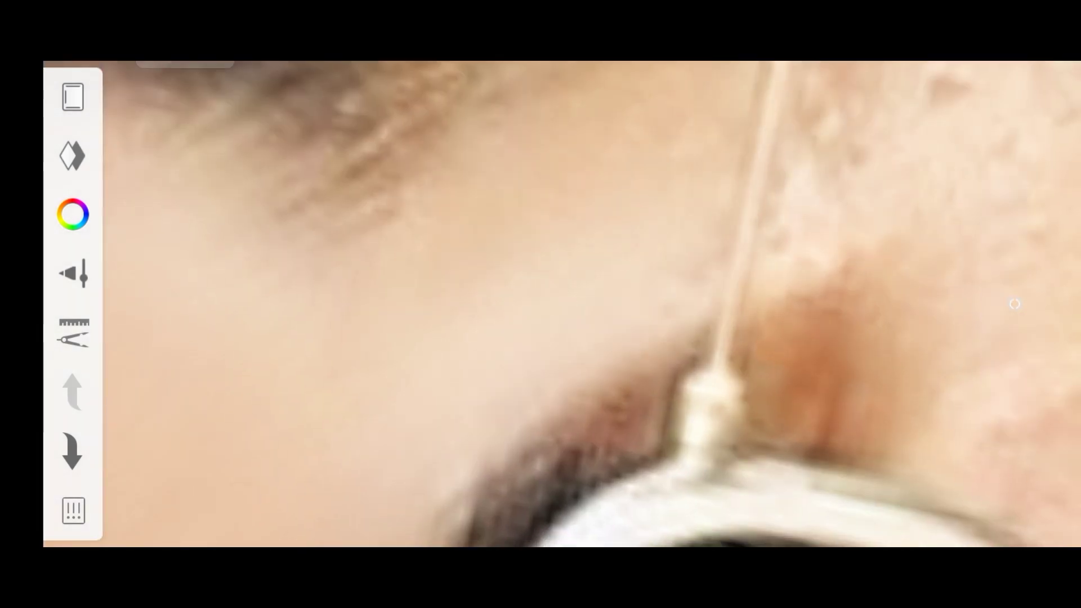
pyautogui.hscroll(4, 1015, 304)
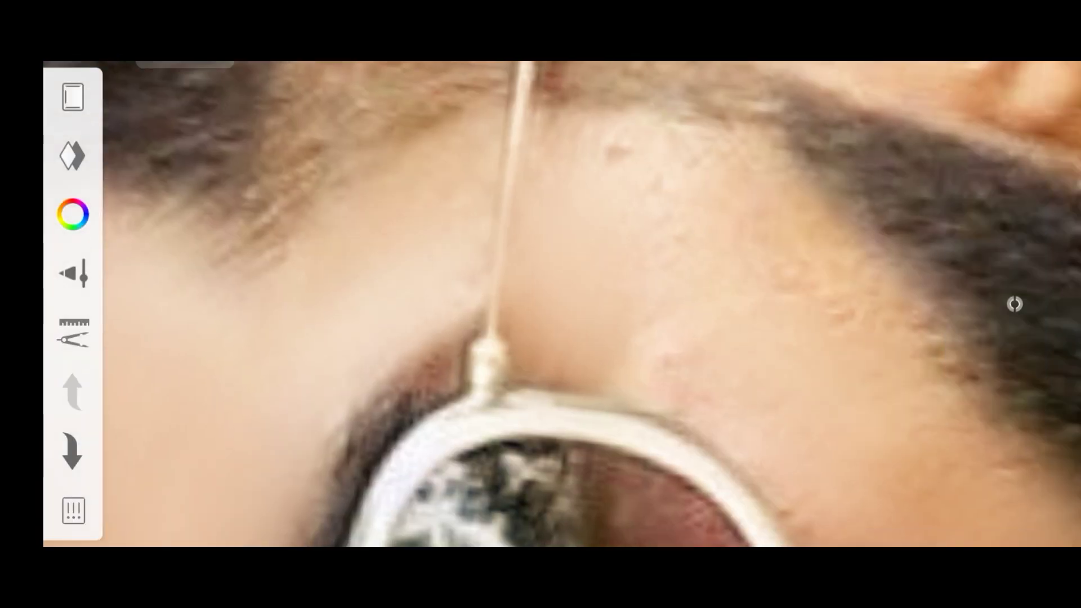
pyautogui.moveTo(823, 281); pyautogui.dragTo(951, 383)
pyautogui.moveTo(608, 90); pyautogui.dragTo(664, 110)
# - Blend away the dark shadow patch on the neck
pyautogui.scroll(2, 1014, 304)
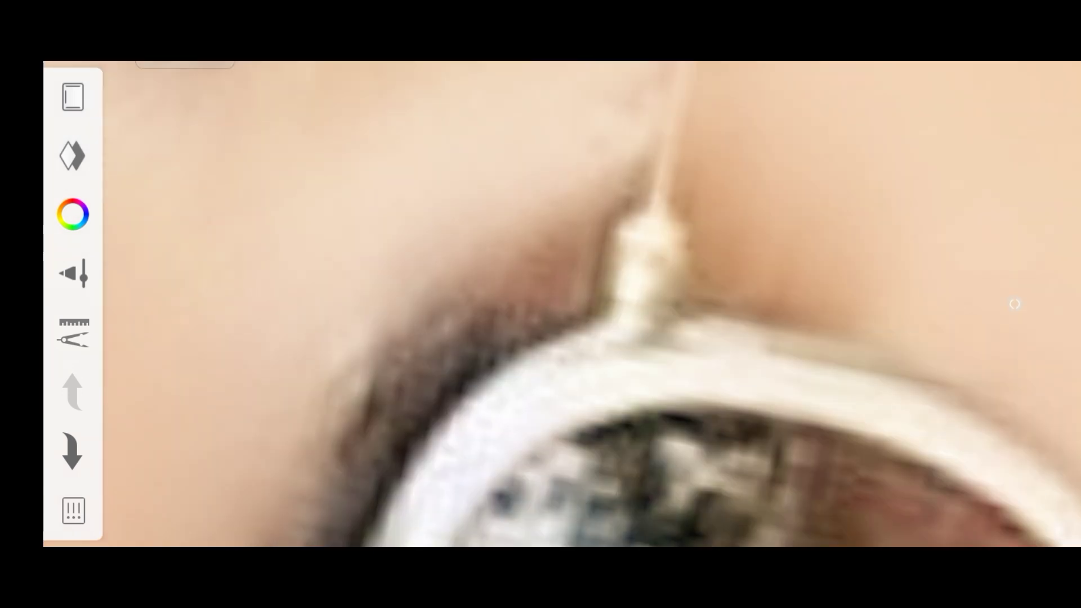
pyautogui.scroll(-2, 1014, 304)
pyautogui.scroll(5, 1014, 304)
pyautogui.scroll(-2, 1014, 304)
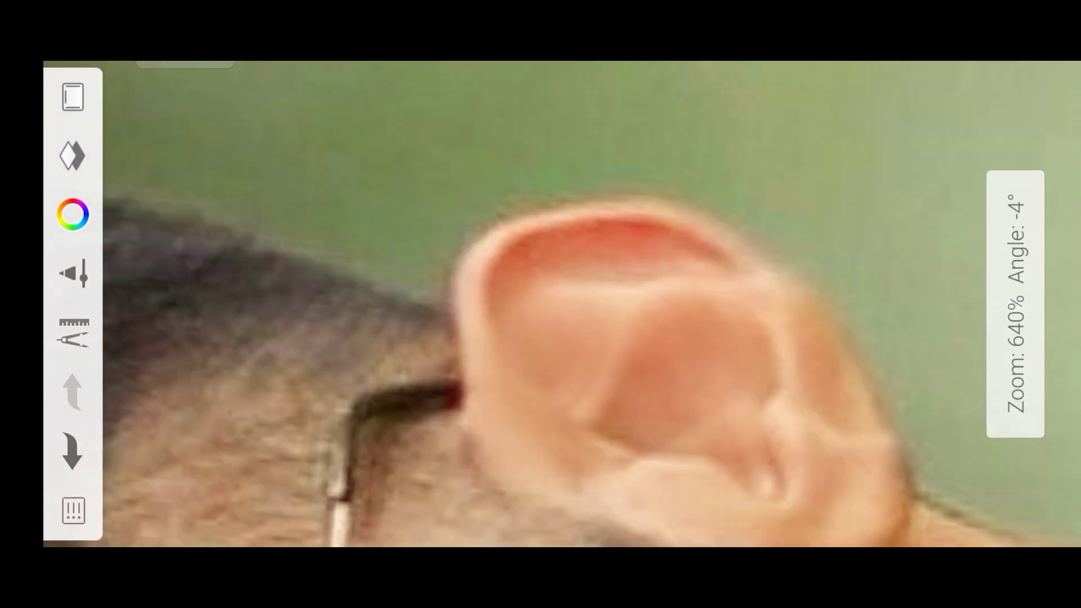
pyautogui.scroll(-5, 1014, 304)
pyautogui.hscroll(3, 1015, 304)
pyautogui.scroll(-3, 1014, 304)
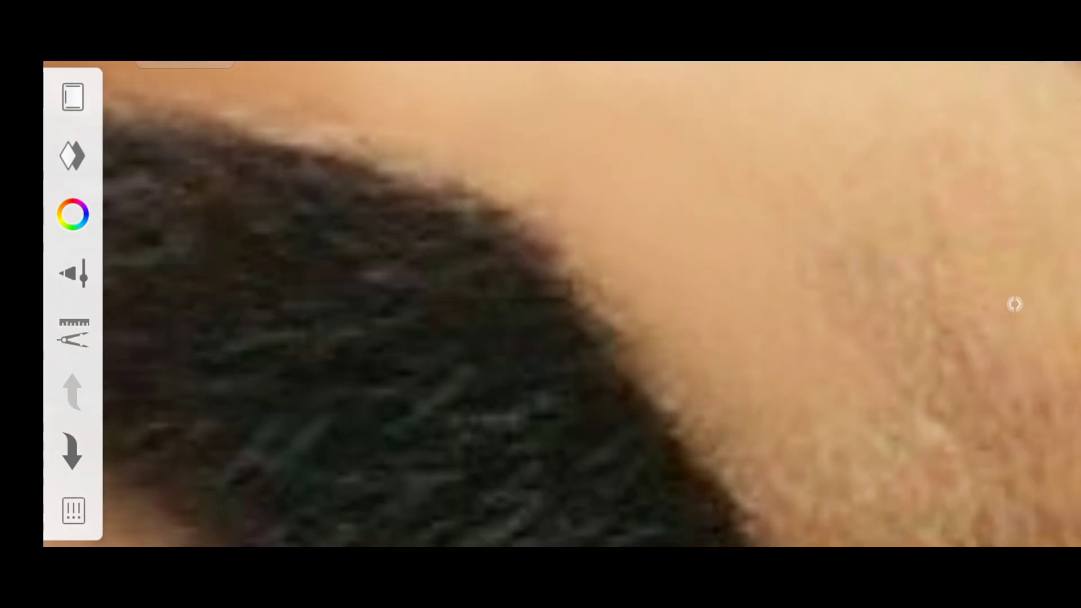
pyautogui.scroll(3, 1013, 304)
pyautogui.scroll(-2, 1014, 304)
pyautogui.scroll(-2, 1014, 304)
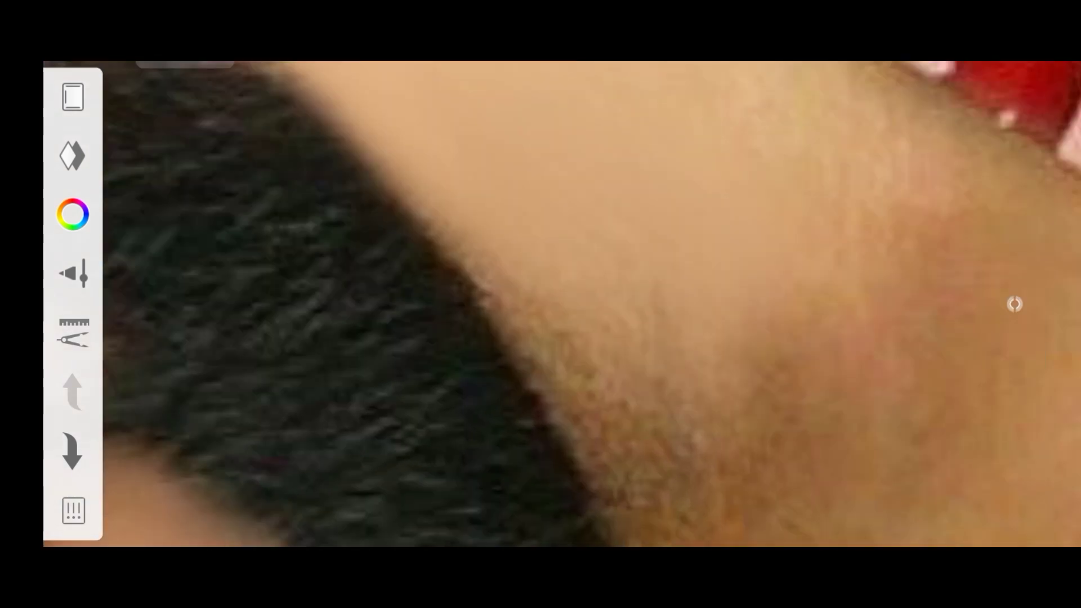
pyautogui.scroll(1, 1014, 304)
pyautogui.scroll(-3, 1015, 304)
pyautogui.scroll(3, 1015, 304)
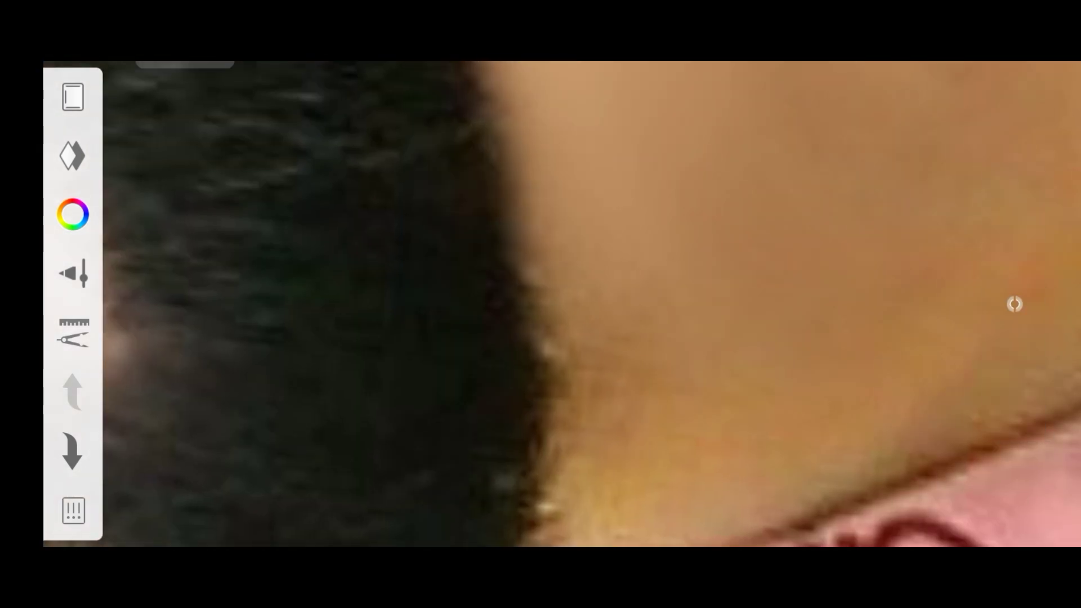
pyautogui.scroll(2, 1014, 304)
pyautogui.scroll(-1, 1014, 304)
pyautogui.scroll(-2, 1015, 304)
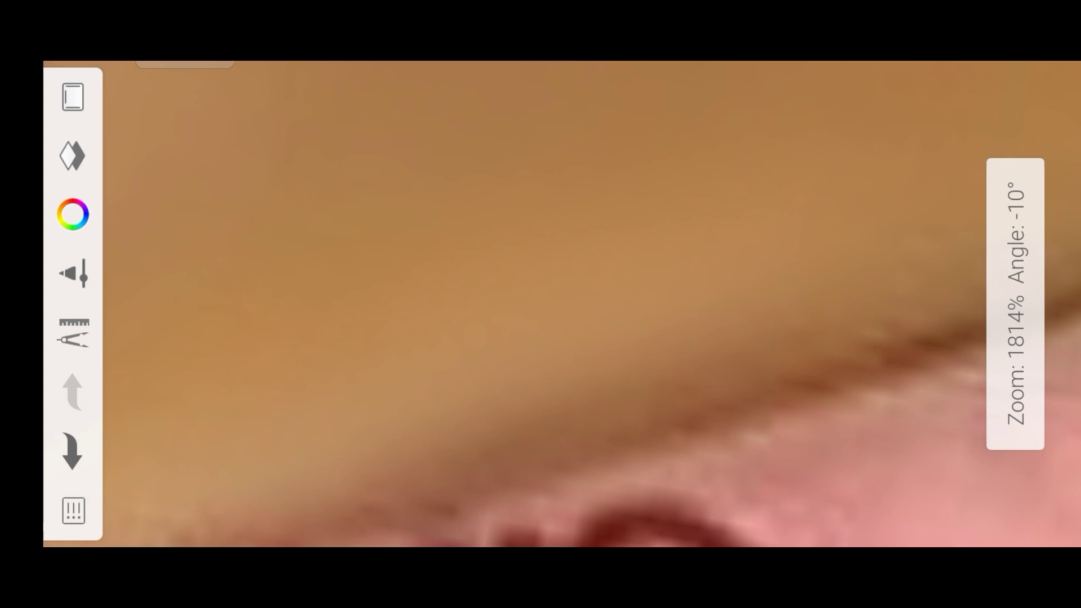
pyautogui.scroll(-2, 1014, 304)
pyautogui.scroll(1, 1014, 304)
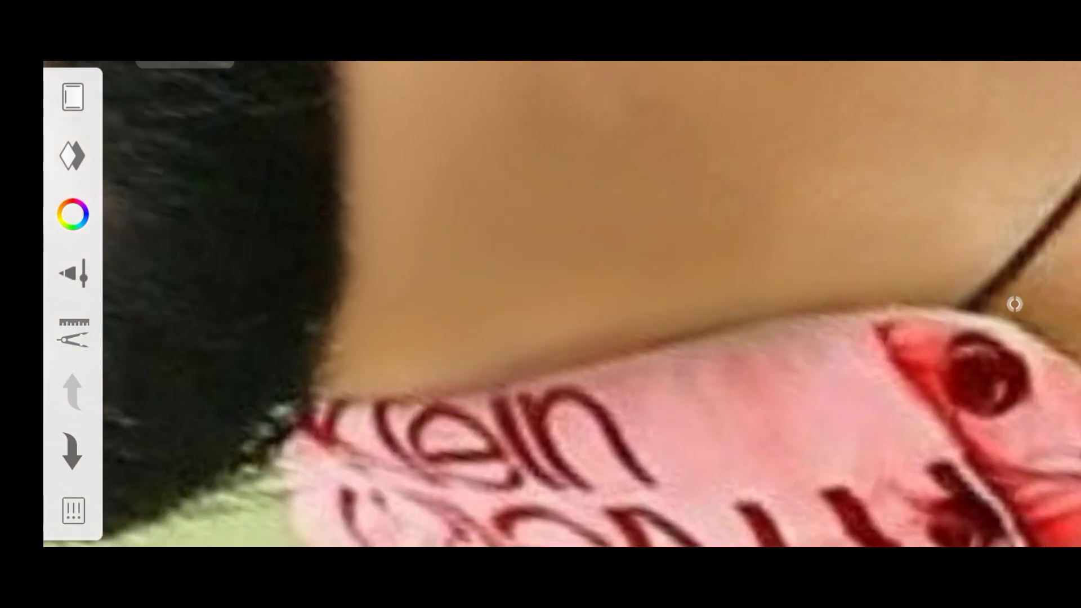
pyautogui.scroll(1, 1014, 304)
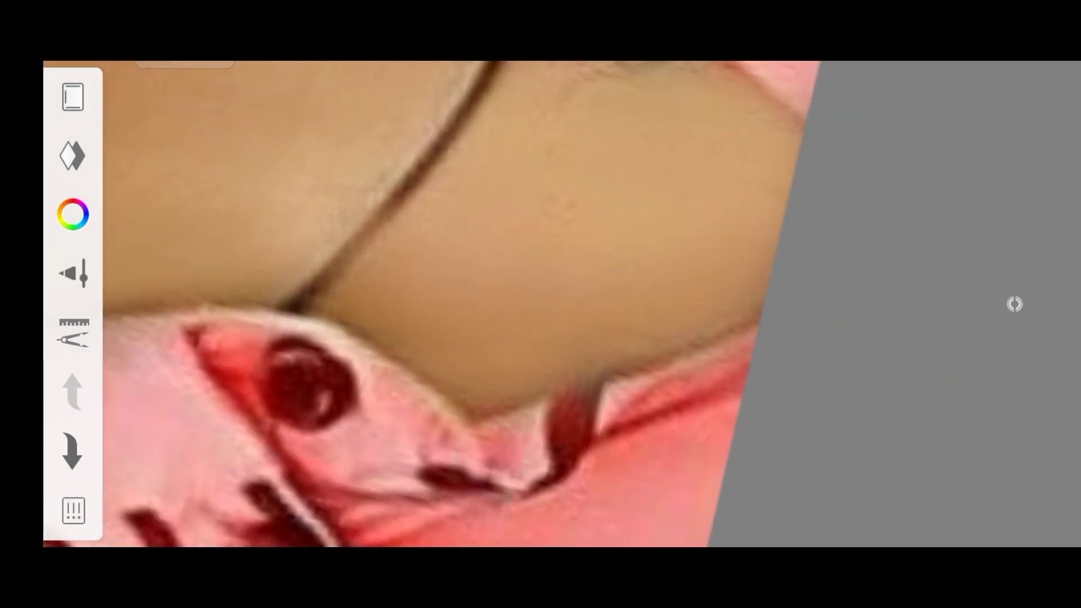
pyautogui.scroll(1, 1014, 304)
pyautogui.scroll(-2, 1014, 304)
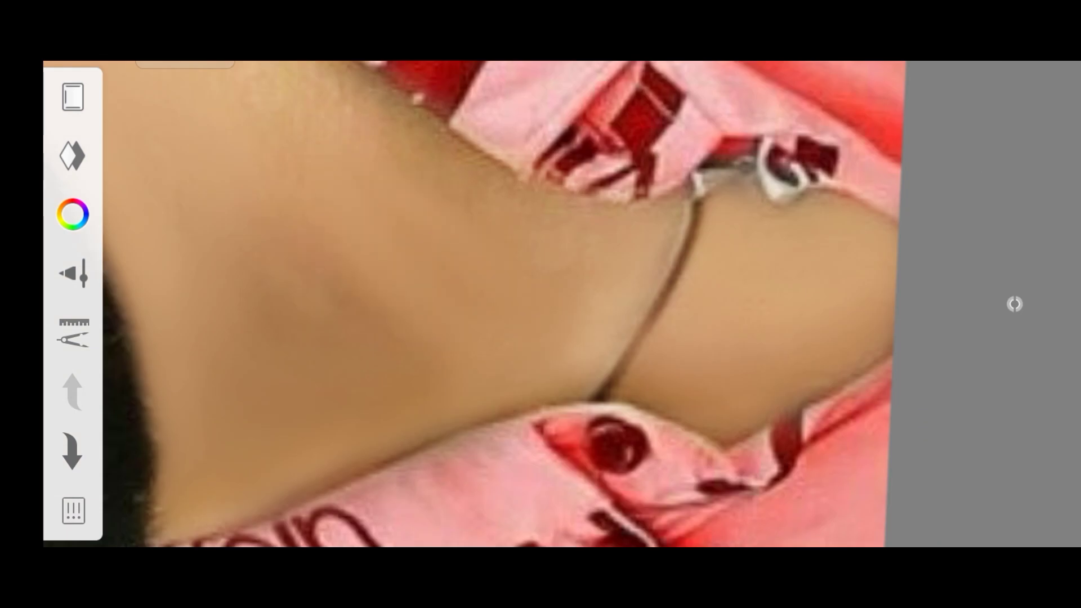
pyautogui.moveTo(315, 242); pyautogui.dragTo(253, 360)
# - Fit the whole upright portrait on screen and bring up the main menu
pyautogui.scroll(2, 1015, 304)
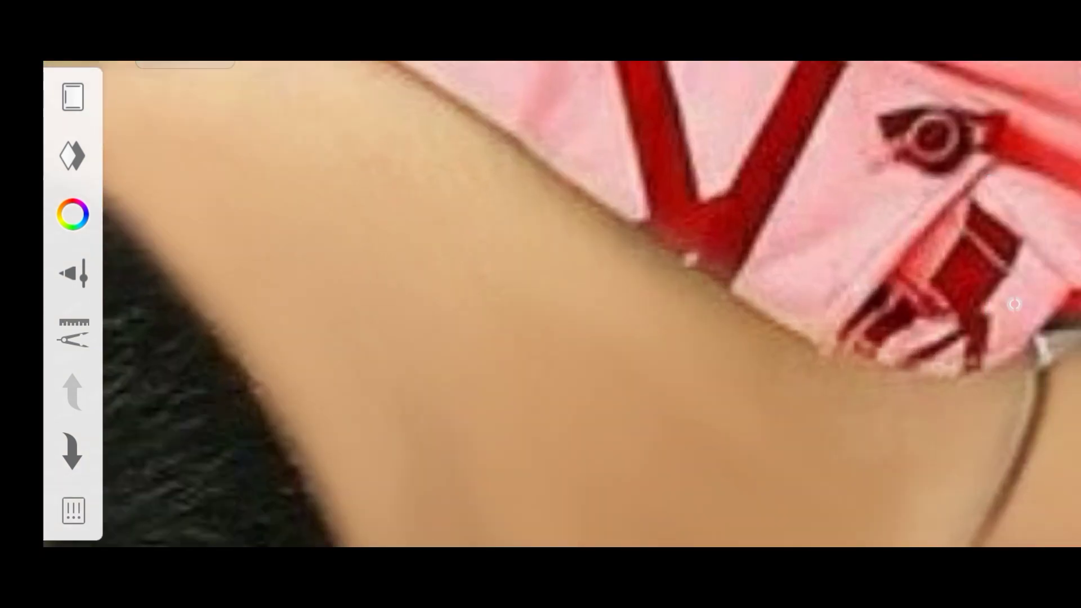
pyautogui.scroll(-3, 1014, 305)
pyautogui.scroll(3, 1014, 304)
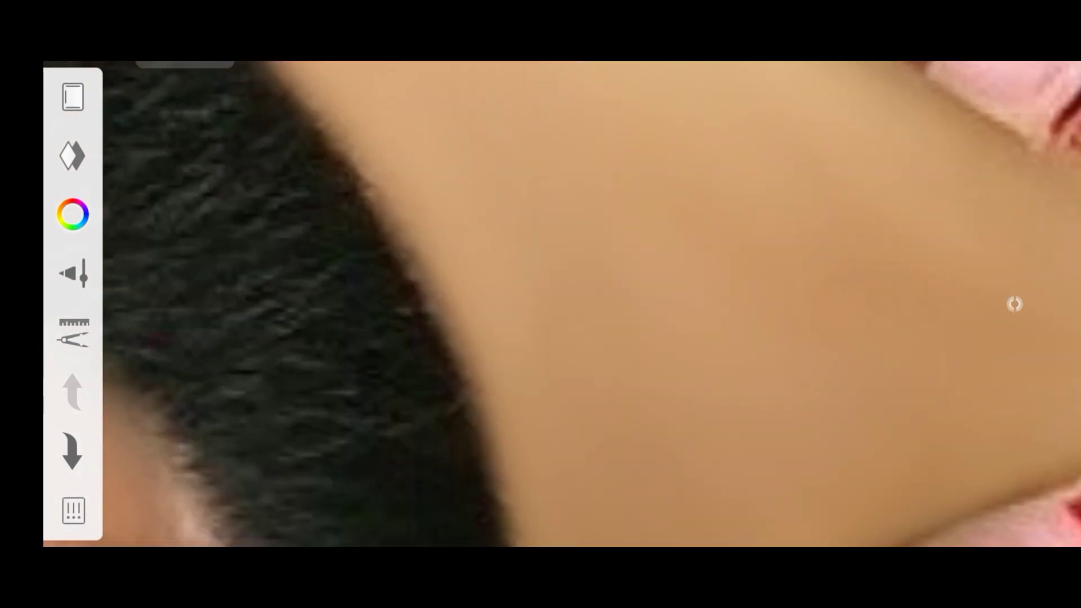
pyautogui.scroll(-2, 1015, 304)
pyautogui.scroll(2, 1014, 304)
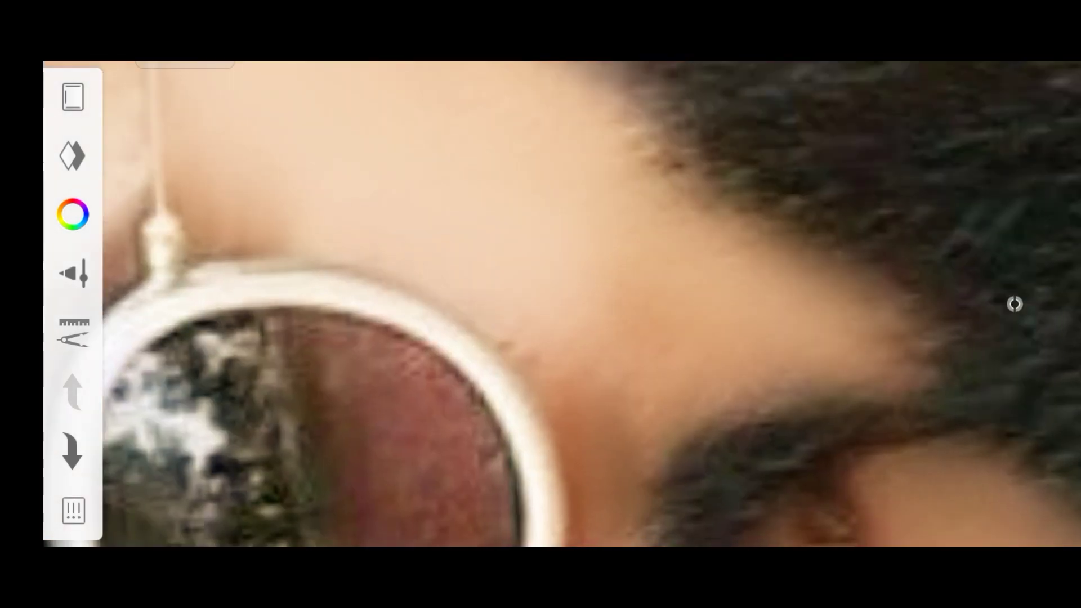
pyautogui.scroll(-3, 1014, 304)
pyautogui.scroll(2, 1014, 304)
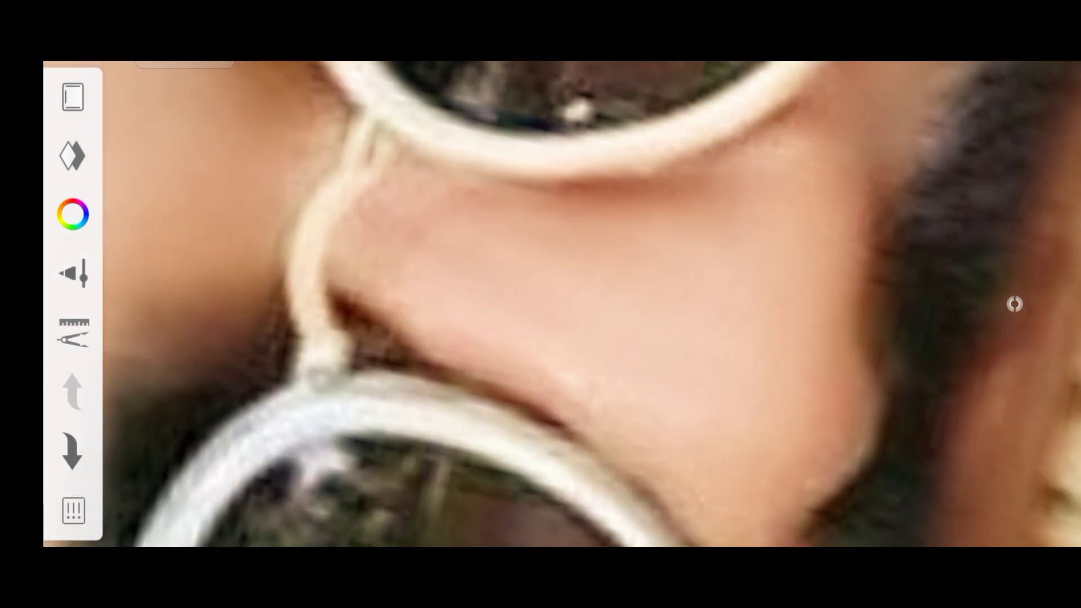
pyautogui.scroll(-3, 1015, 305)
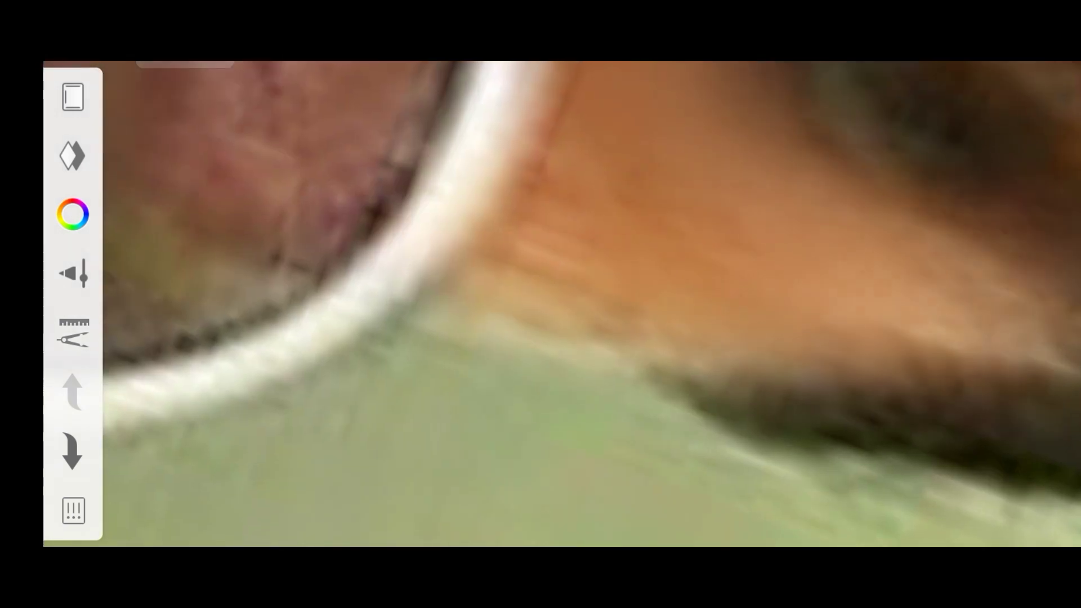
pyautogui.click(1014, 305)
pyautogui.scroll(2, 1014, 305)
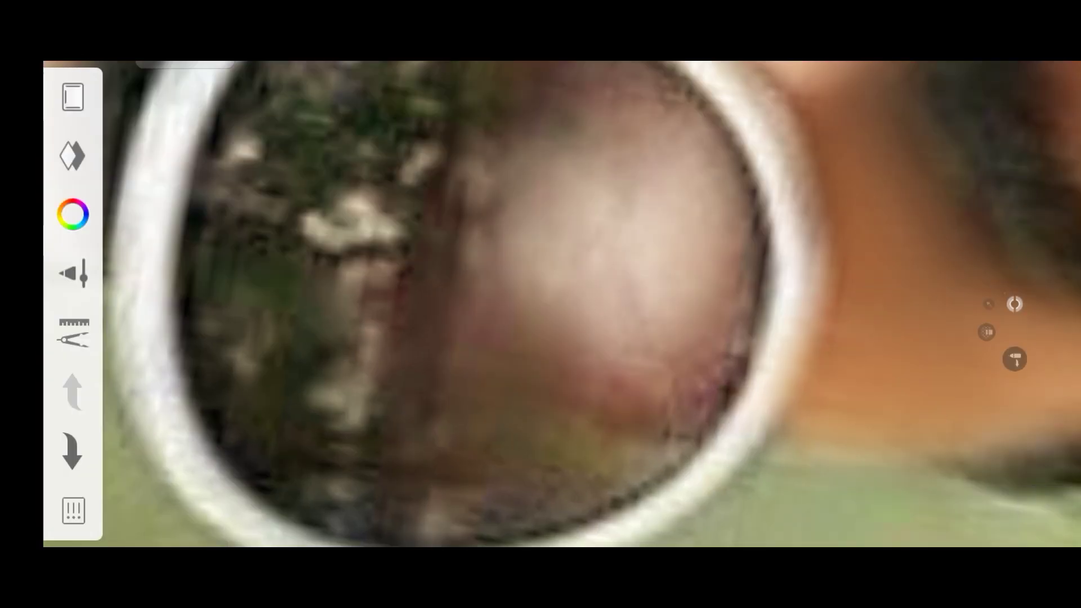
pyautogui.scroll(-3, 1014, 304)
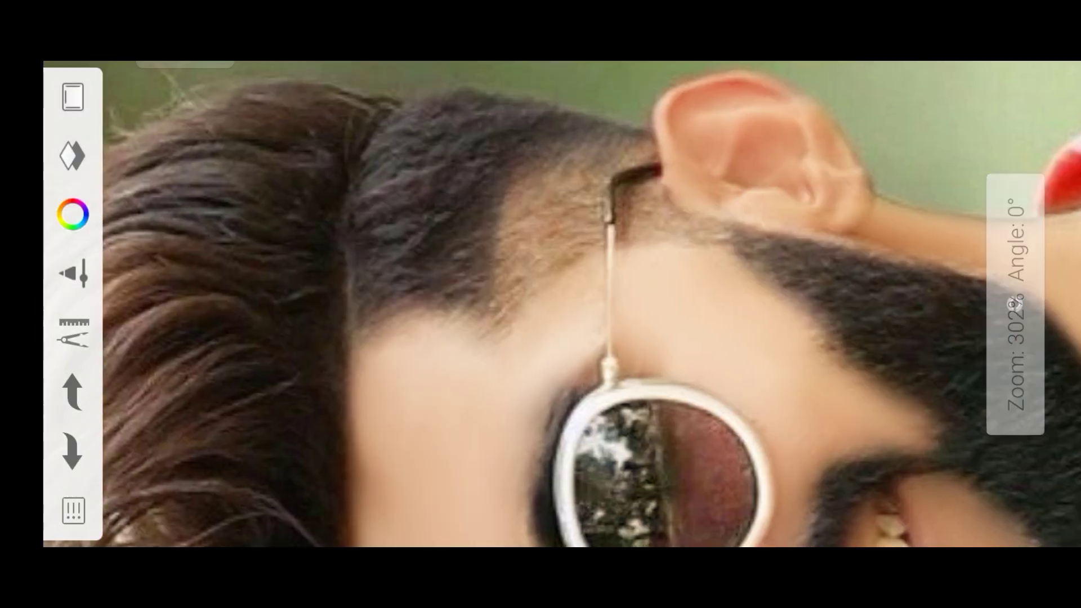
pyautogui.click(1015, 304)
pyautogui.scroll(-3, 1014, 304)
pyautogui.scroll(-2, 1015, 304)
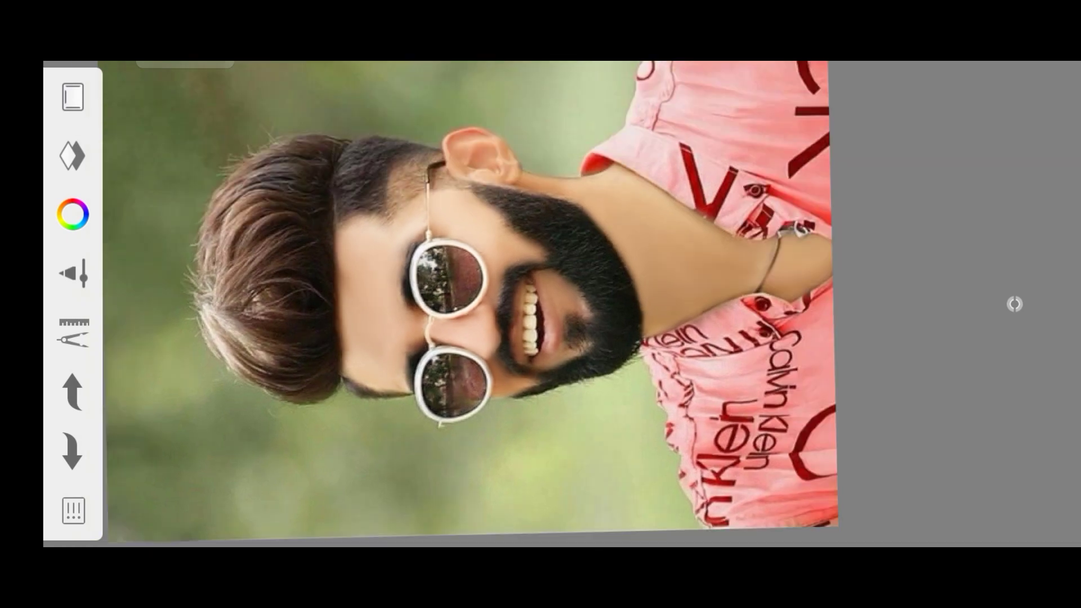
pyautogui.scroll(5, 1014, 304)
pyautogui.click(1014, 304)
pyautogui.scroll(-3, 1014, 304)
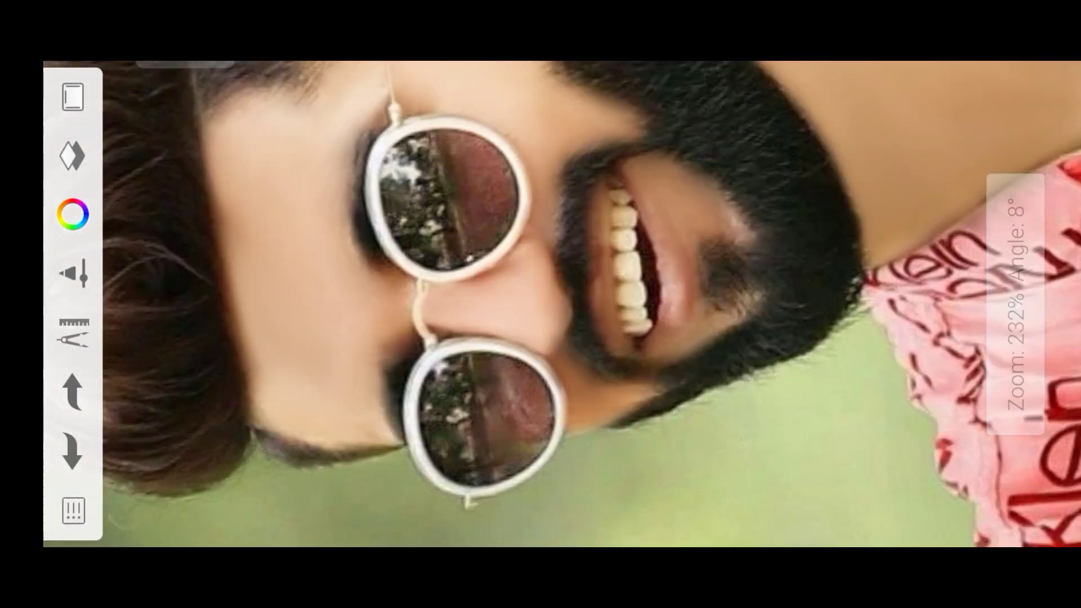
pyautogui.scroll(3, 540, 305)
pyautogui.scroll(-2, 540, 304)
pyautogui.scroll(-1, 540, 304)
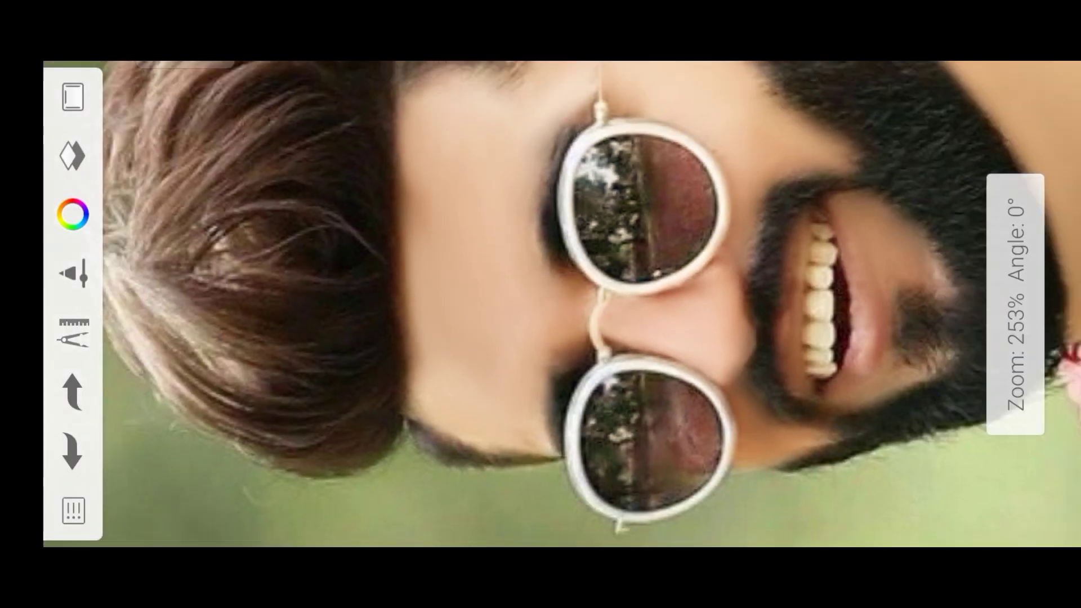
pyautogui.scroll(-2, 1014, 304)
pyautogui.scroll(-1, 1014, 304)
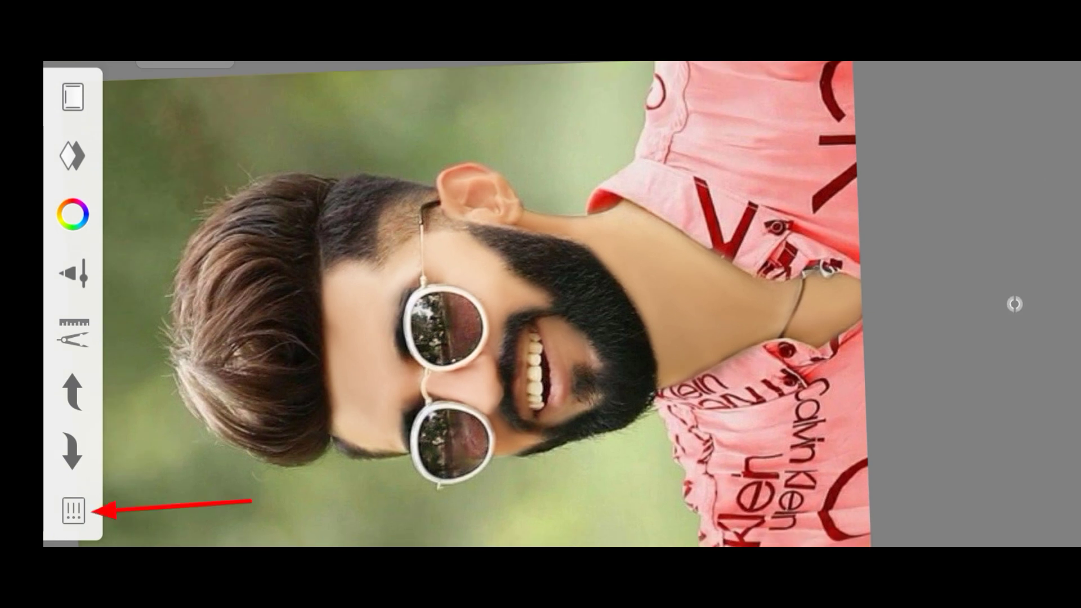
pyautogui.scroll(-1, 541, 304)
pyautogui.click(73, 511)
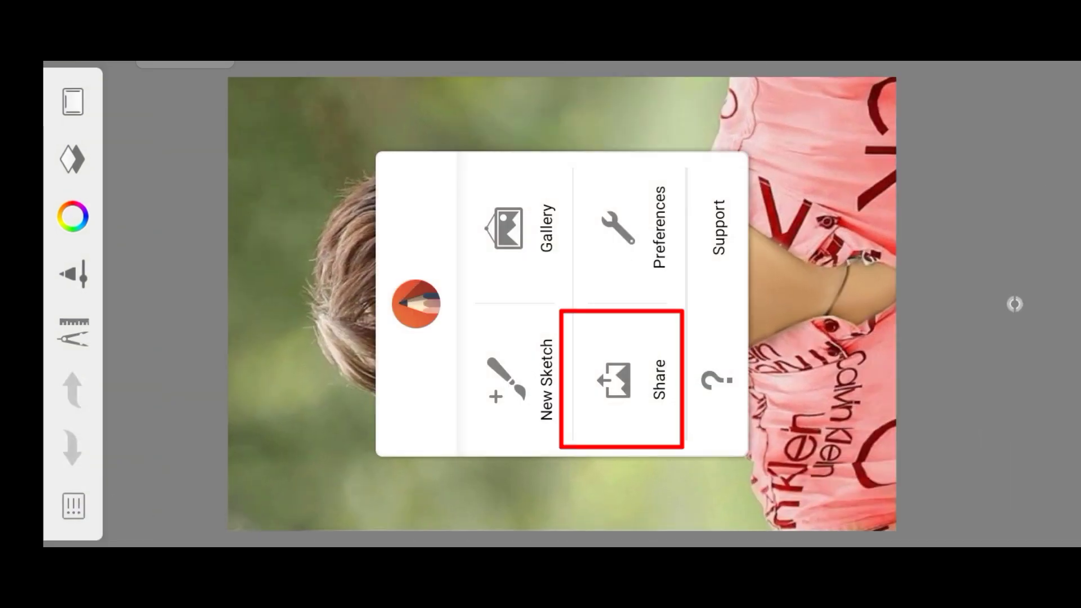
# - Share the portrait to Lightroom via Share > Others > Add to Lr
pyautogui.click(623, 380)
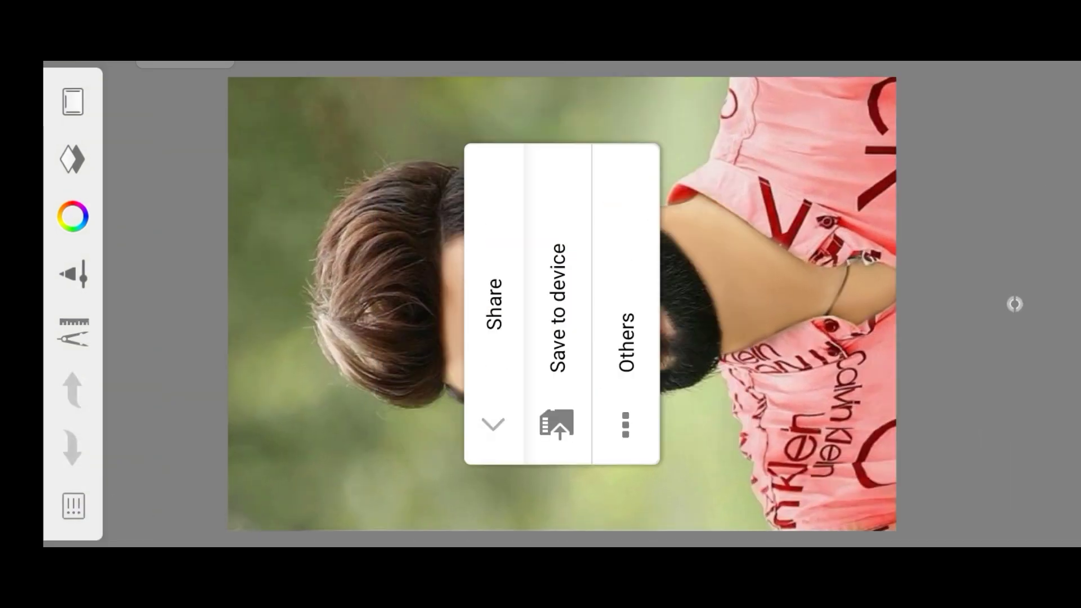
pyautogui.click(558, 310)
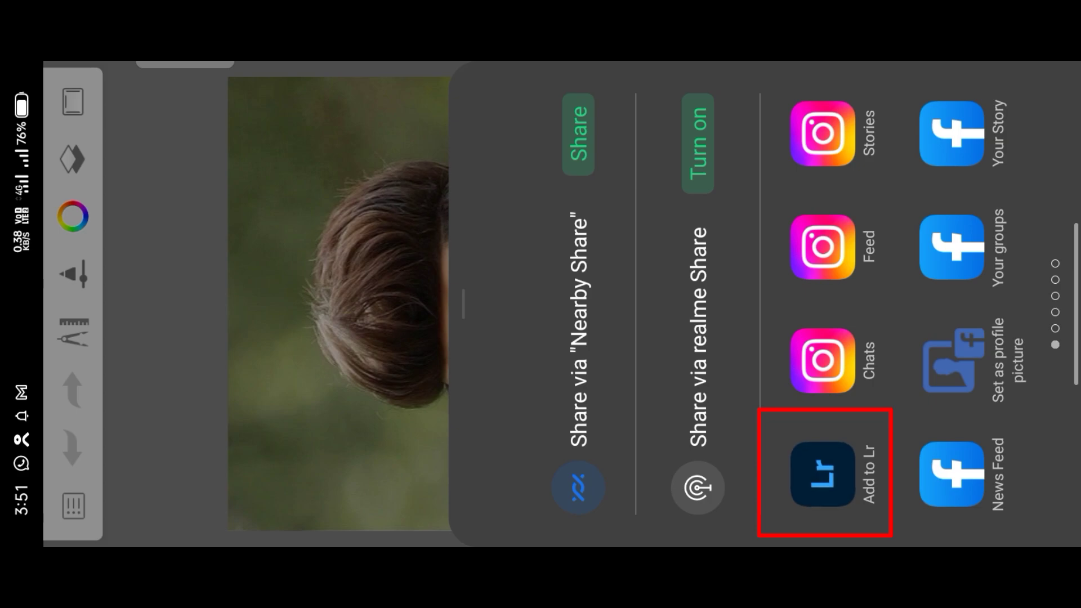
pyautogui.click(823, 474)
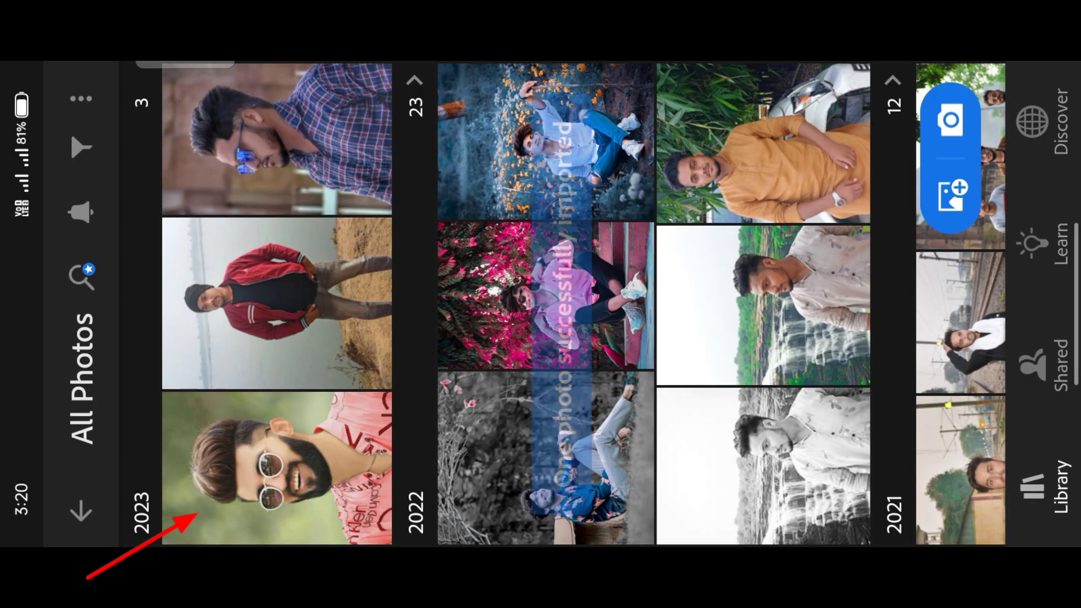
# - Open the imported portrait and lower Whites to -17 in Light
pyautogui.click(276, 467)
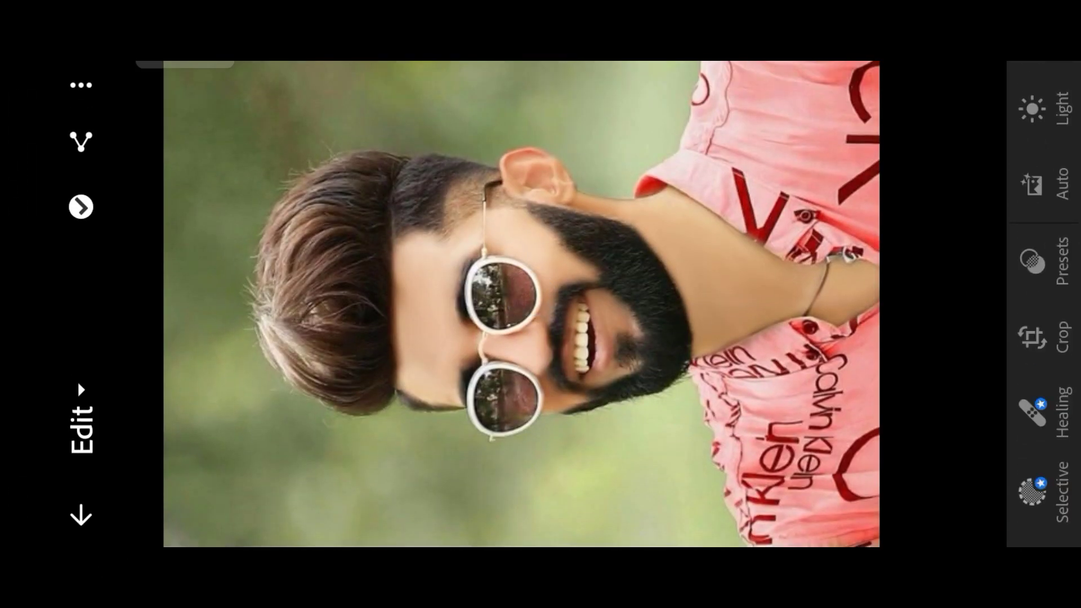
pyautogui.click(1033, 301)
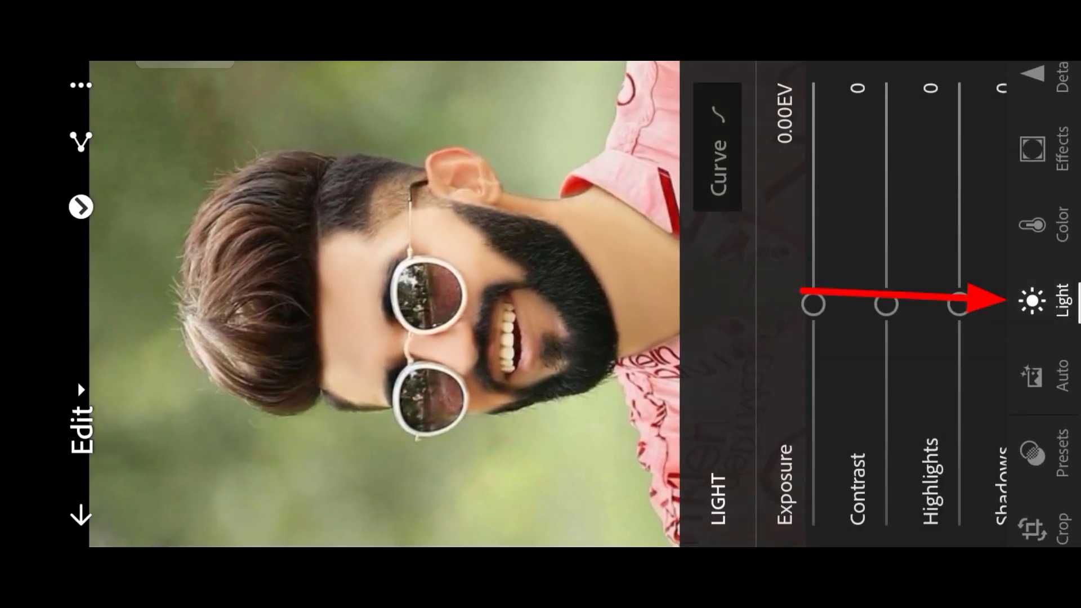
pyautogui.scroll(-1, 843, 304)
pyautogui.scroll(-1, 843, 304)
pyautogui.scroll(-1, 843, 304)
pyautogui.scroll(-1, 843, 304)
pyautogui.scroll(-1, 843, 305)
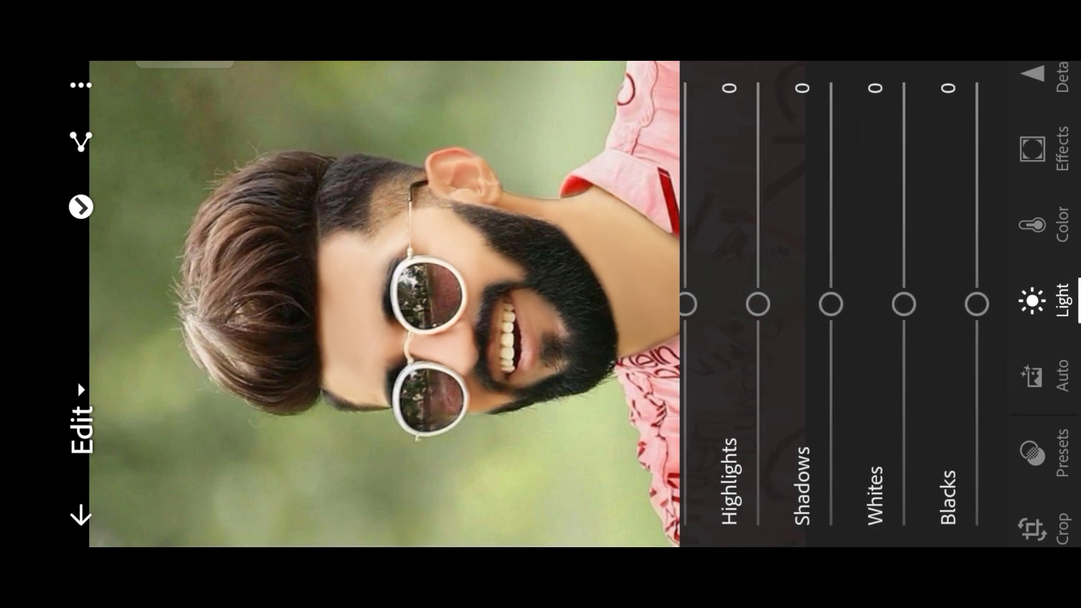
pyautogui.moveTo(904, 304); pyautogui.dragTo(904, 342)
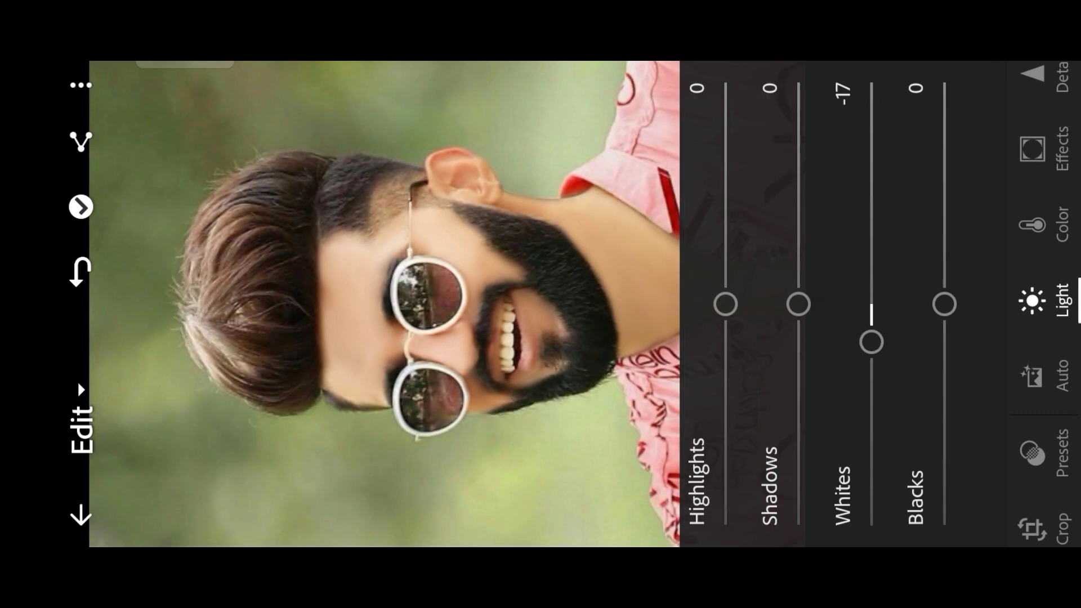
pyautogui.scroll(5, 843, 304)
# - Set Vibrance to 40 and Saturation to -8 in the Color panel
pyautogui.click(1039, 226)
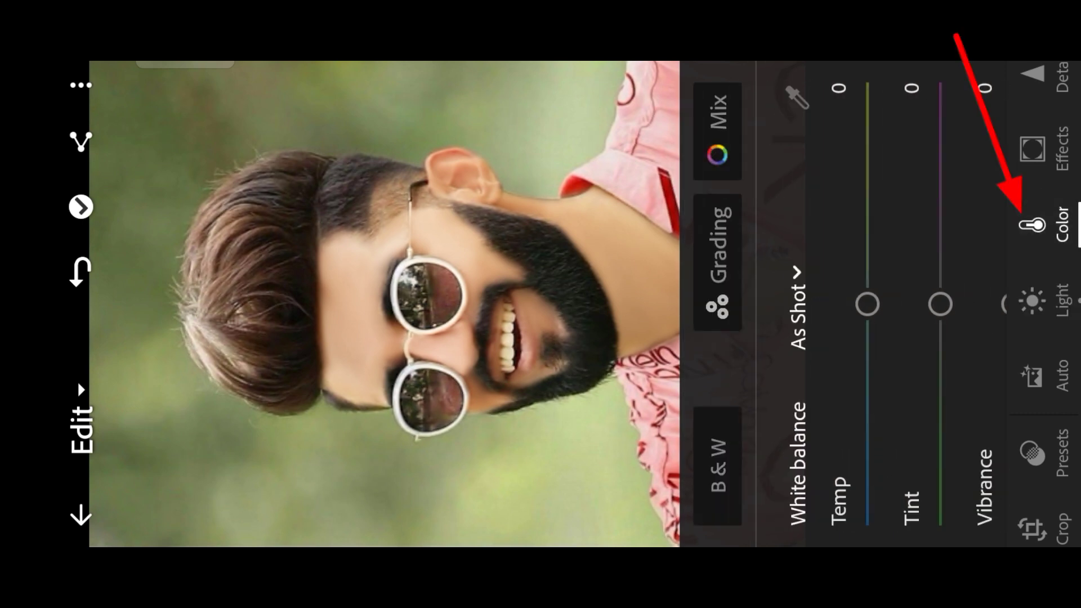
pyautogui.moveTo(895, 304); pyautogui.dragTo(894, 215)
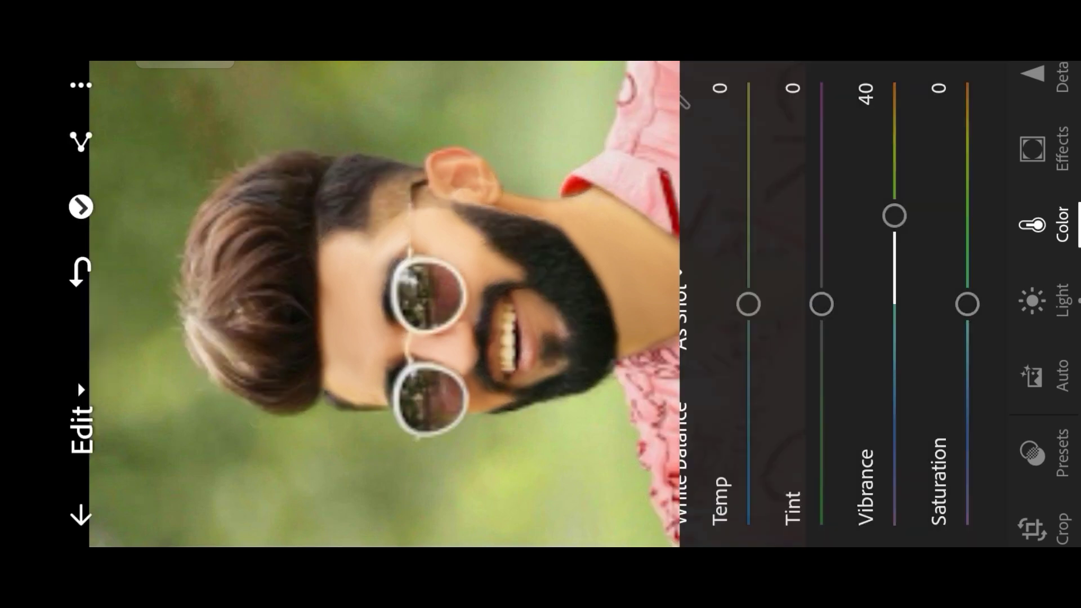
pyautogui.moveTo(947, 304); pyautogui.dragTo(947, 322)
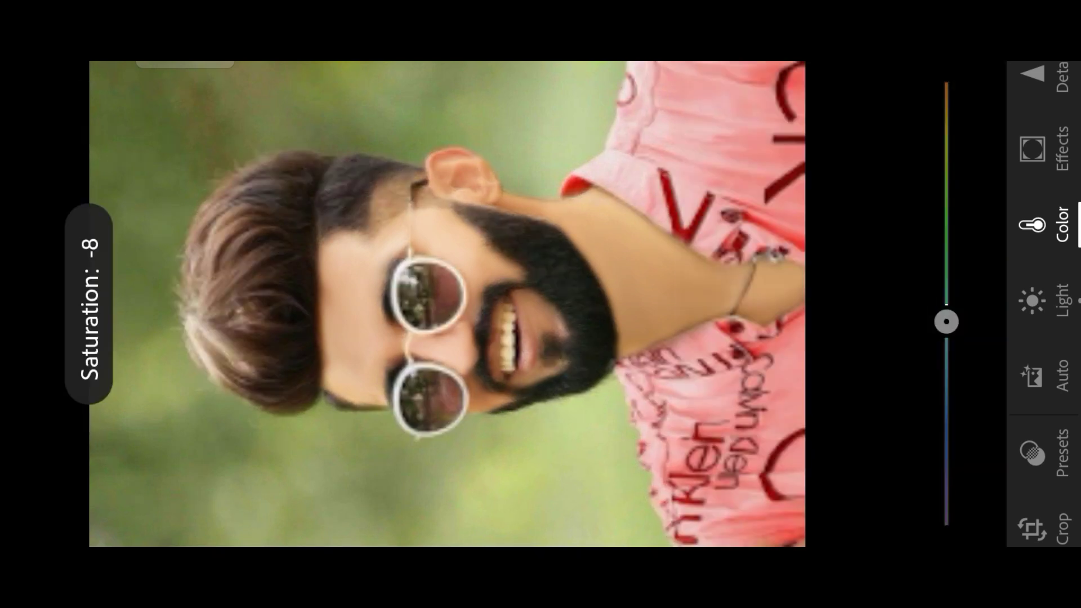
pyautogui.scroll(3, 845, 304)
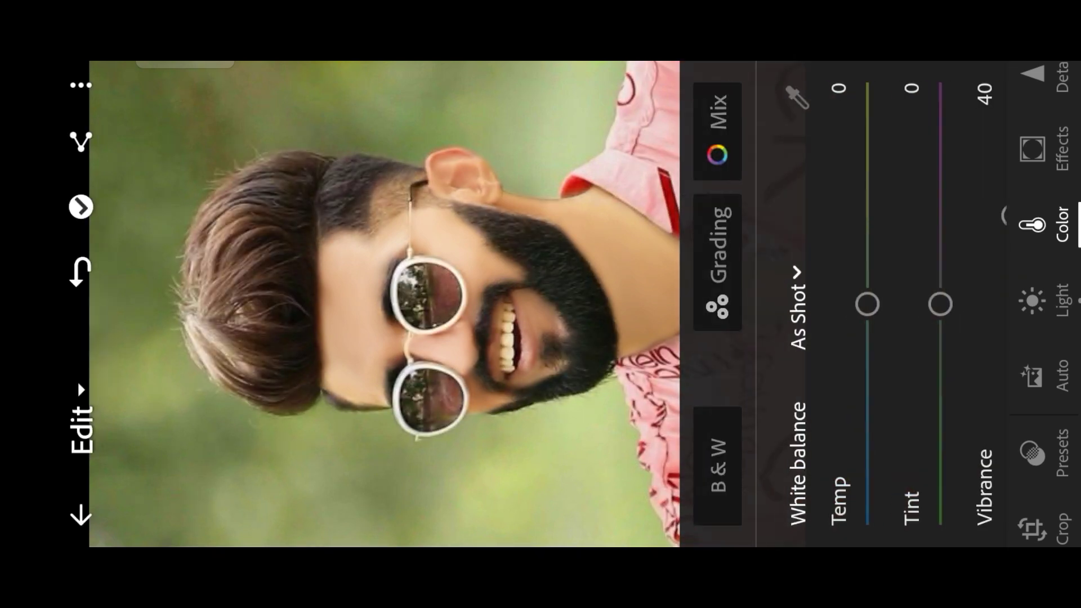
pyautogui.click(717, 129)
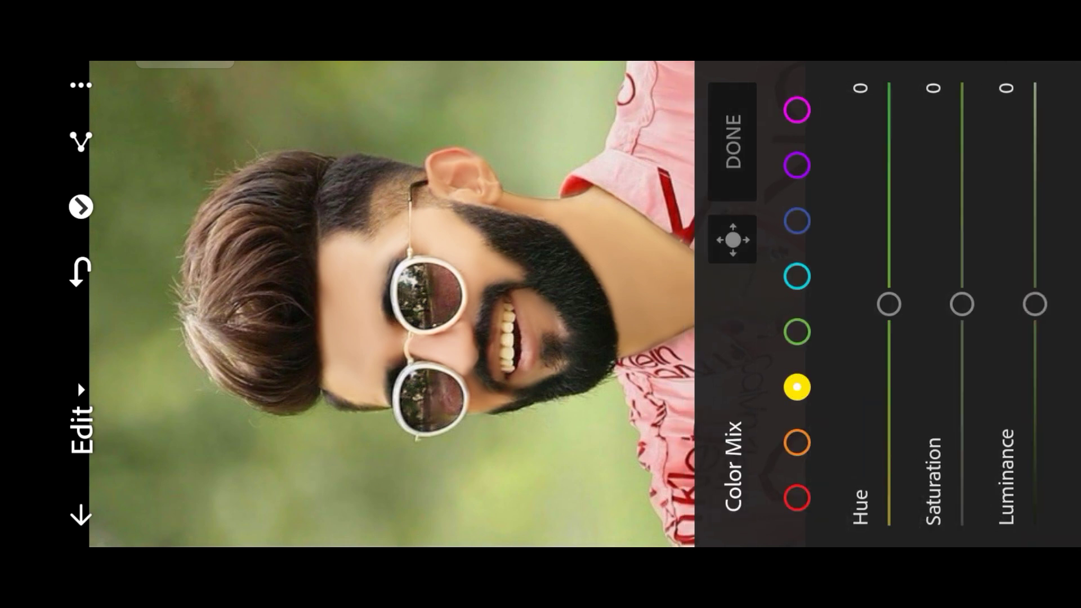
# - Set yellow Hue and Saturation to -100, and green Hue -93 with Saturation -100
pyautogui.moveTo(889, 304); pyautogui.dragTo(889, 526)
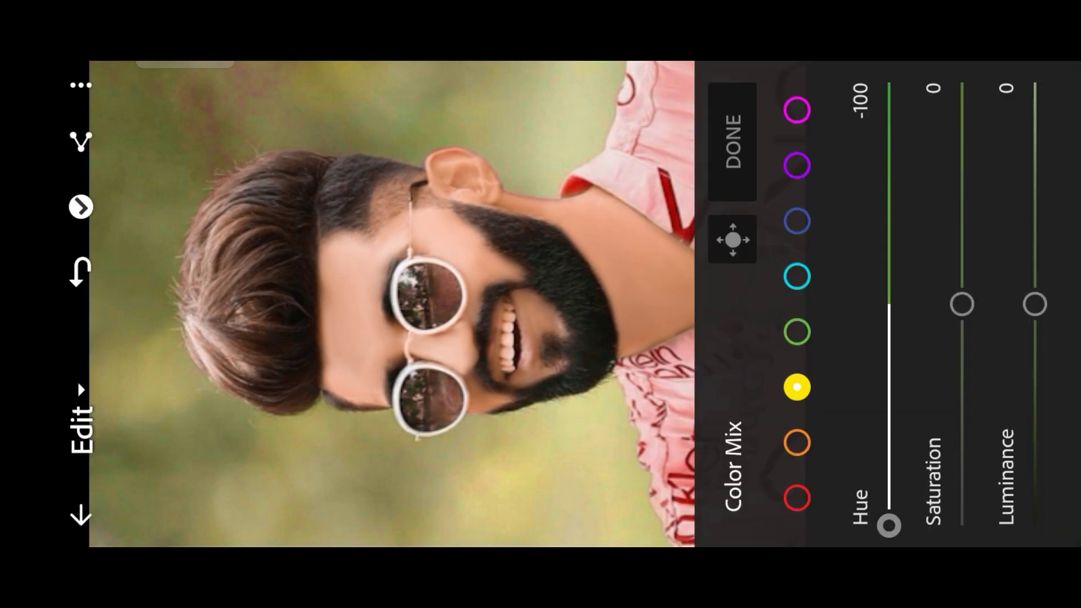
pyautogui.moveTo(962, 304); pyautogui.dragTo(962, 525)
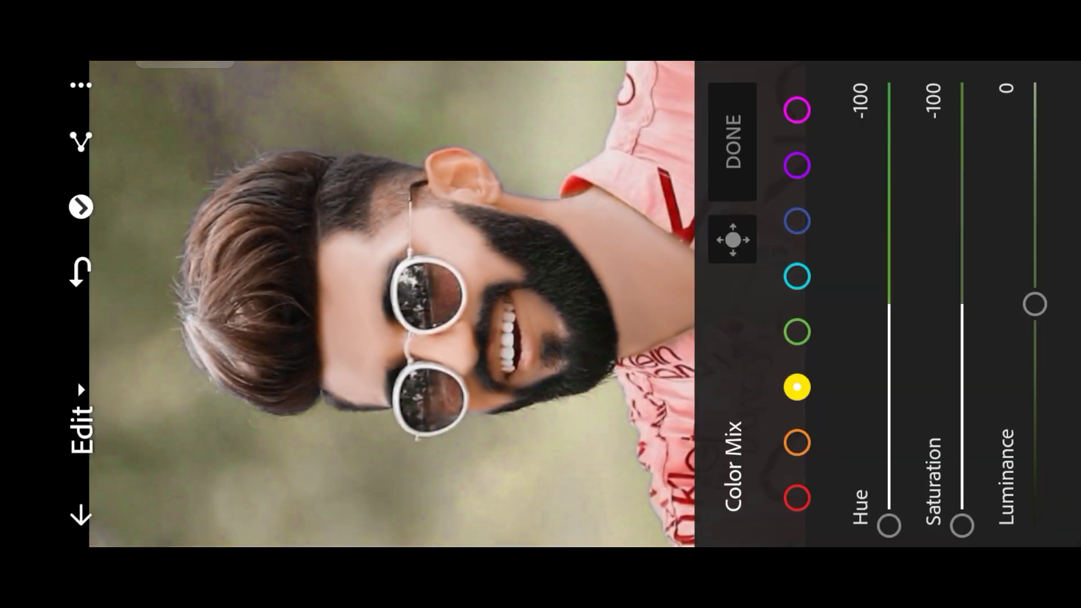
pyautogui.click(797, 332)
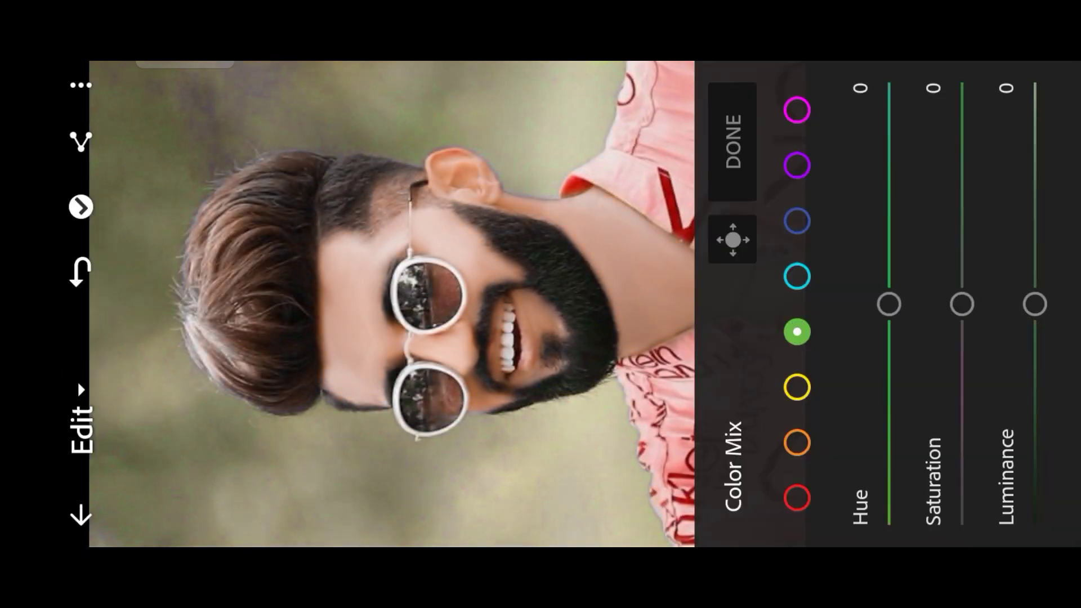
pyautogui.moveTo(889, 304); pyautogui.dragTo(889, 510)
pyautogui.moveTo(962, 304); pyautogui.dragTo(962, 526)
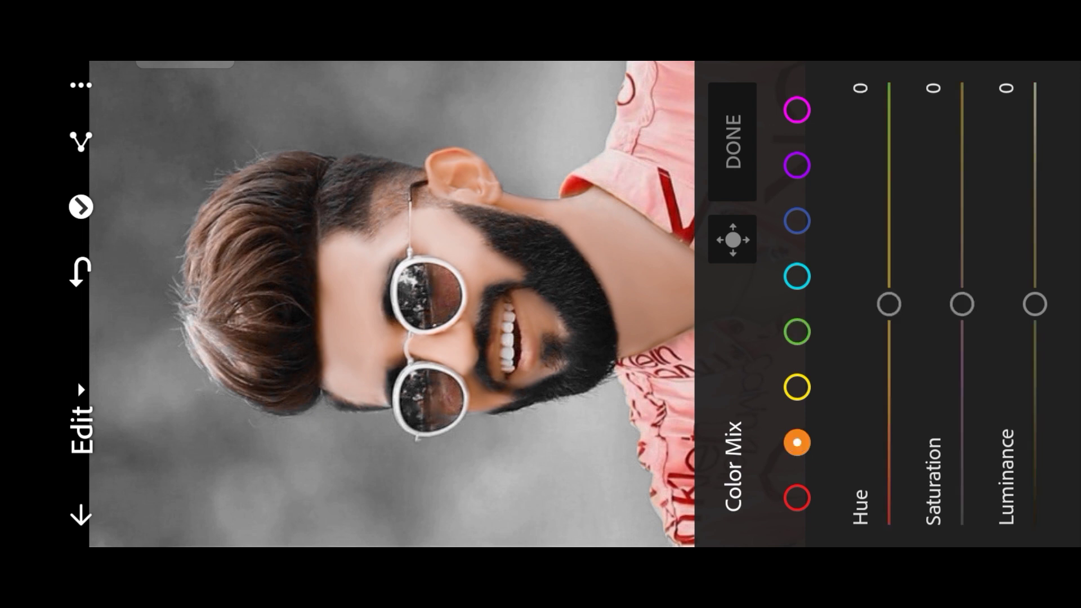
# - Set orange Saturation to -11 and Luminance to 8
pyautogui.moveTo(962, 304); pyautogui.dragTo(962, 328)
pyautogui.moveTo(1035, 304); pyautogui.dragTo(1035, 273)
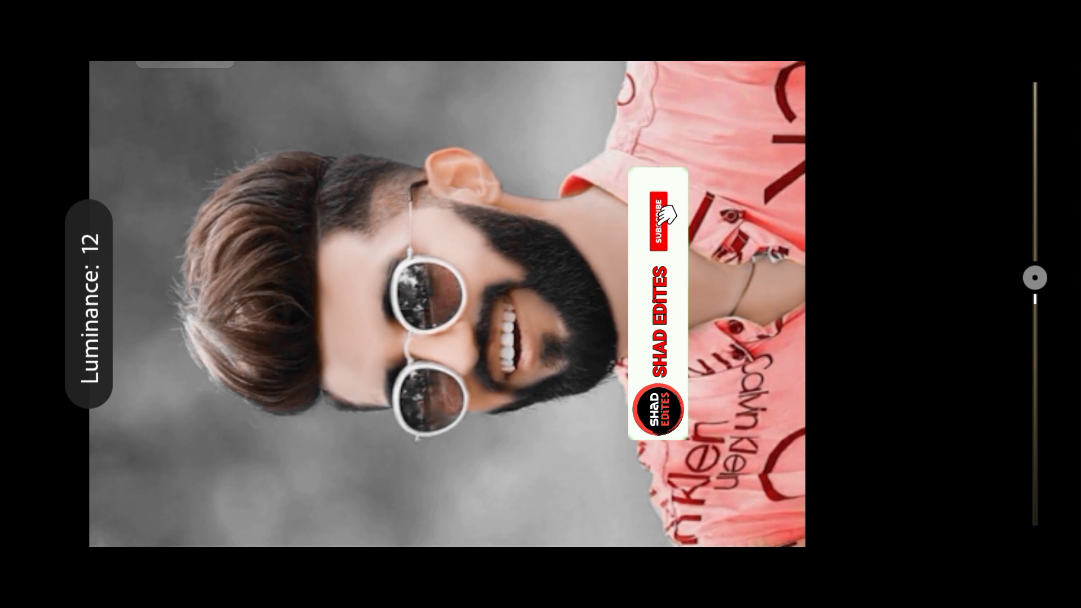
pyautogui.moveTo(1035, 274); pyautogui.dragTo(1035, 298)
pyautogui.click(732, 141)
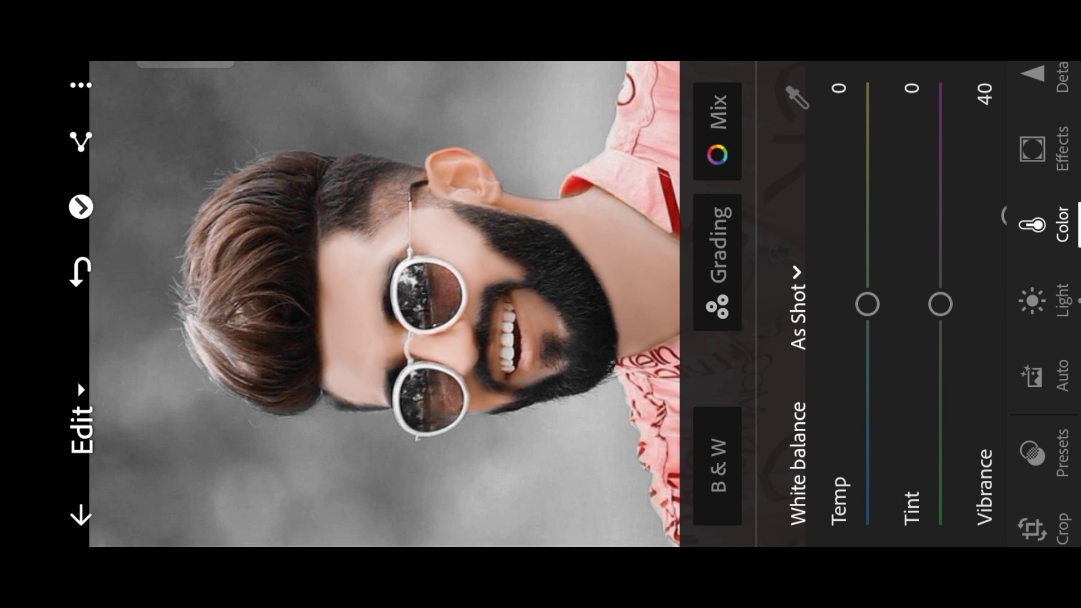
# - Give the portrait Clarity 26 and Vignette -7 in Effects, then bring up sharing options
pyautogui.click(1041, 149)
pyautogui.moveTo(840, 304); pyautogui.dragTo(839, 246)
pyautogui.moveTo(930, 395); pyautogui.dragTo(877, 395)
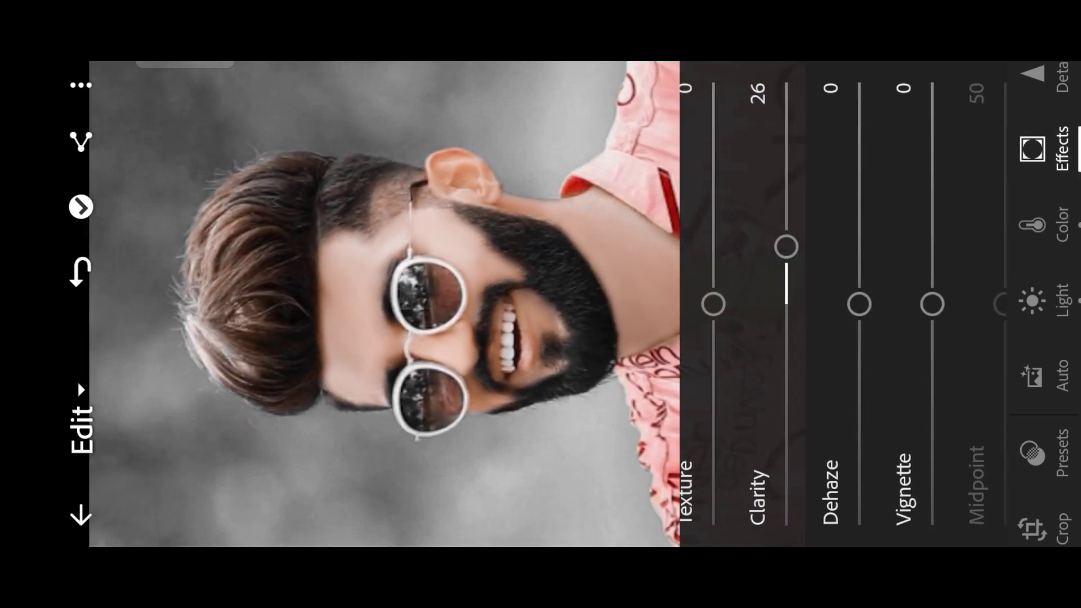
pyautogui.moveTo(929, 305); pyautogui.dragTo(929, 320)
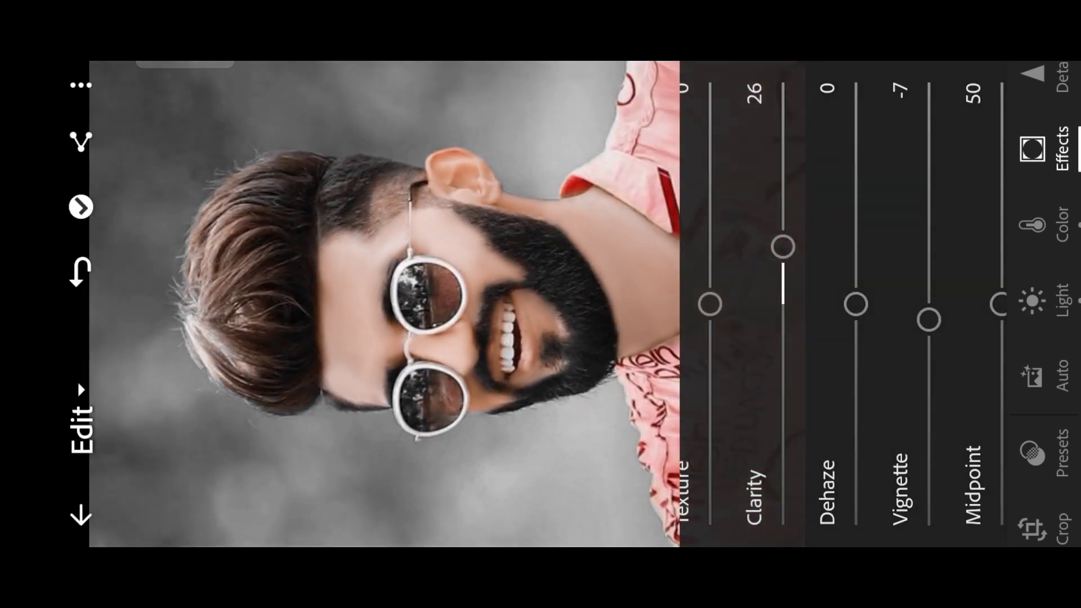
pyautogui.click(1042, 149)
pyautogui.click(81, 141)
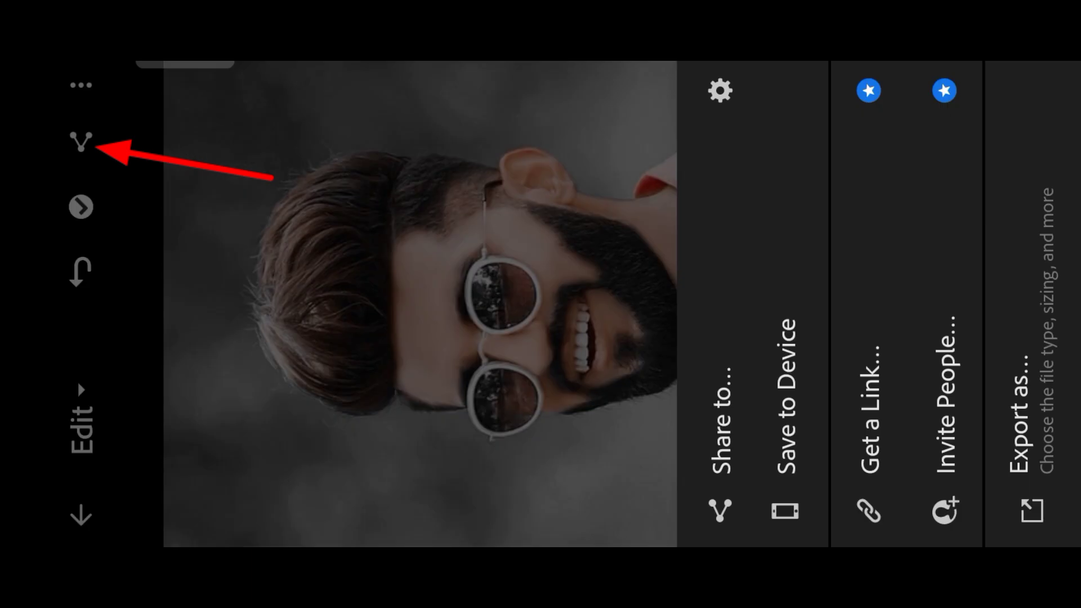